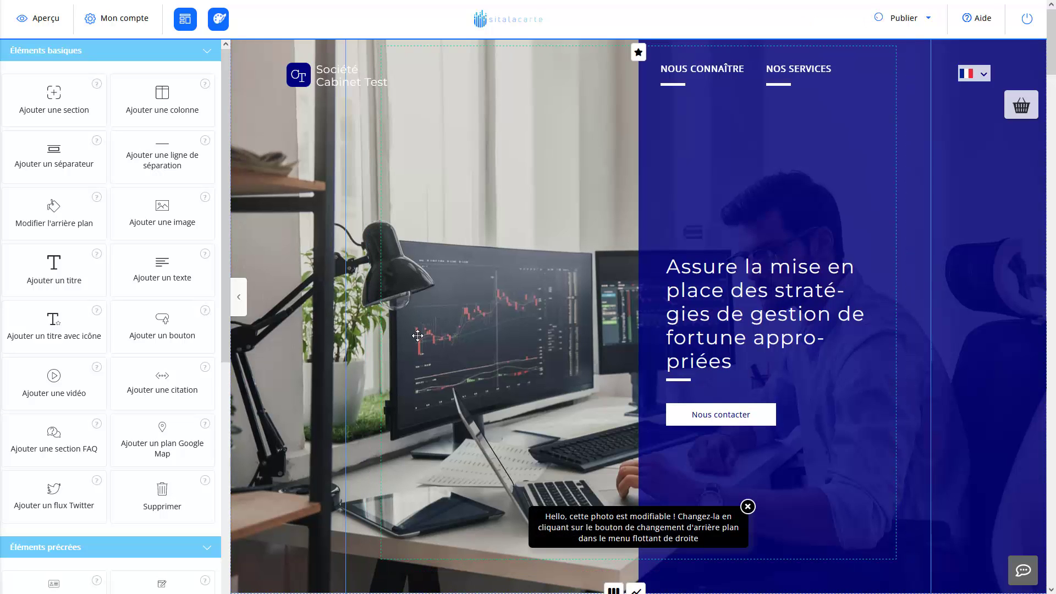
Review the homepage sections from the header banner and press logos down to the Fonctionnalités block
{"action": "scroll", "coordinate": [418, 335], "scroll_direction": "down", "scroll_amount": 4}
{"action": "scroll", "coordinate": [417, 335], "scroll_direction": "down", "scroll_amount": 10}
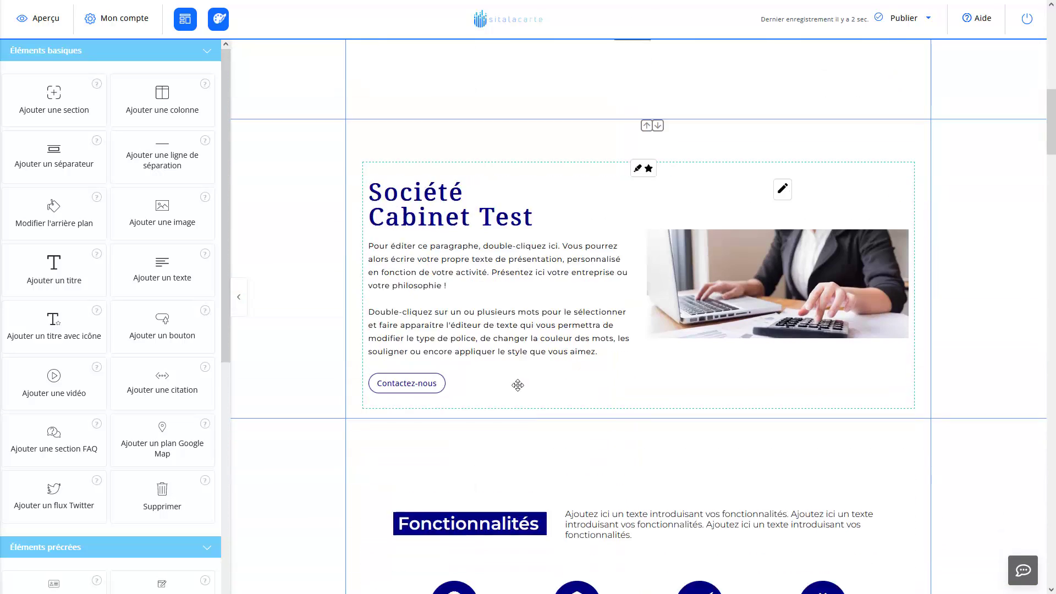
{"action": "scroll", "coordinate": [517, 385], "scroll_direction": "down", "scroll_amount": 3}
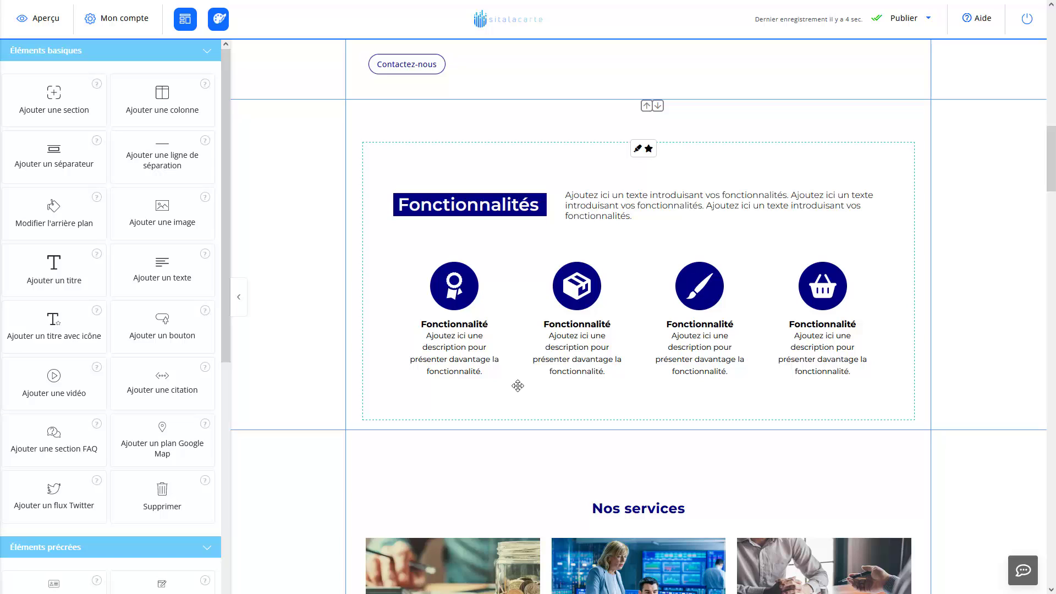
{"action": "scroll", "coordinate": [518, 385], "scroll_direction": "down", "scroll_amount": 1}
{"action": "scroll", "coordinate": [517, 385], "scroll_direction": "up", "scroll_amount": 1}
{"action": "scroll", "coordinate": [609, 347], "scroll_direction": "up", "scroll_amount": 2}
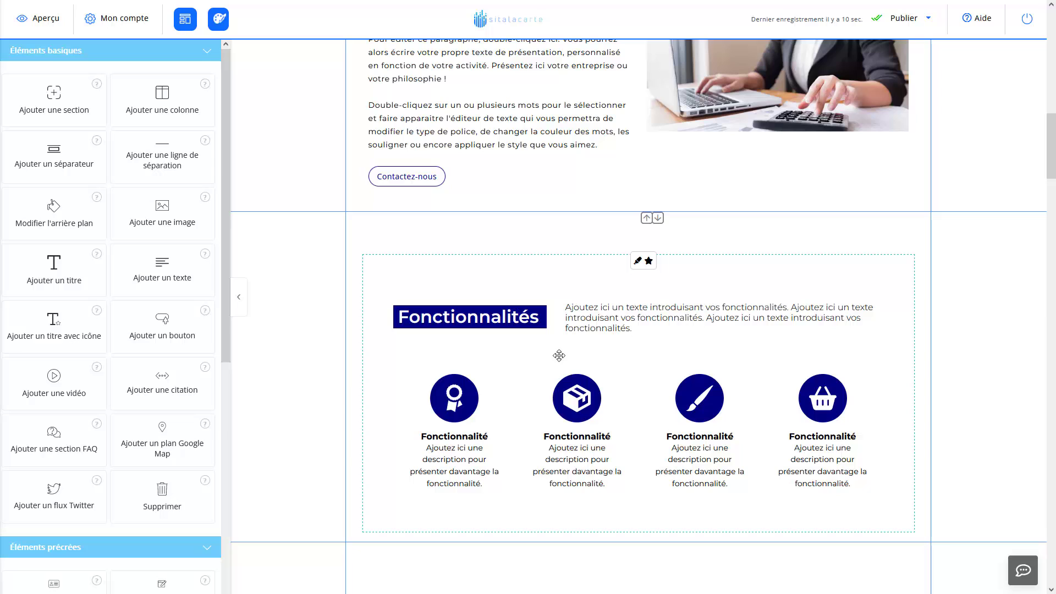
{"action": "scroll", "coordinate": [517, 330], "scroll_direction": "up", "scroll_amount": 15}
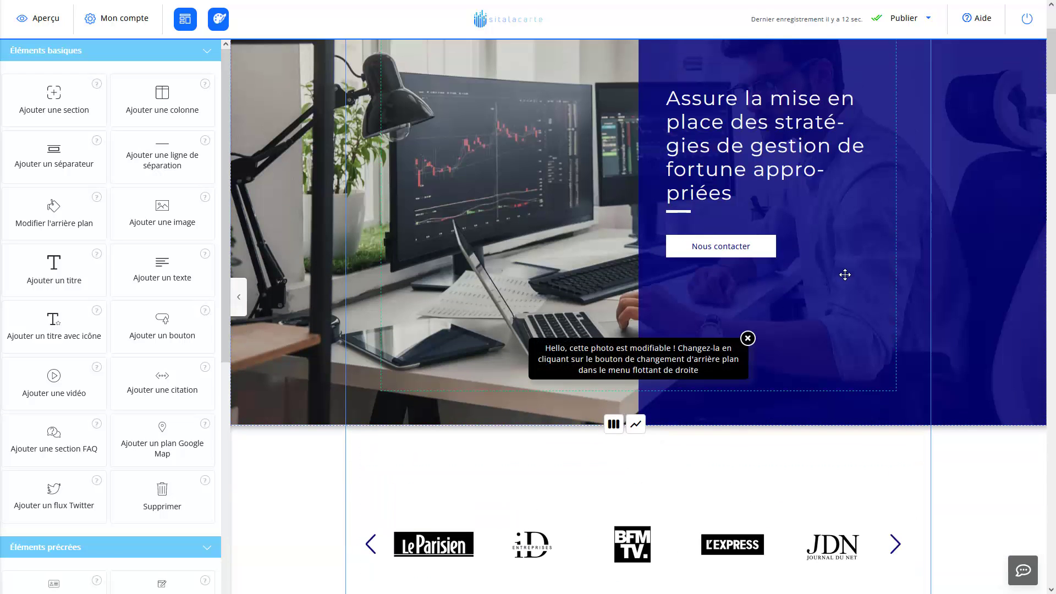
{"action": "scroll", "coordinate": [842, 291], "scroll_direction": "up", "scroll_amount": 3}
{"action": "scroll", "coordinate": [839, 302], "scroll_direction": "down", "scroll_amount": 8}
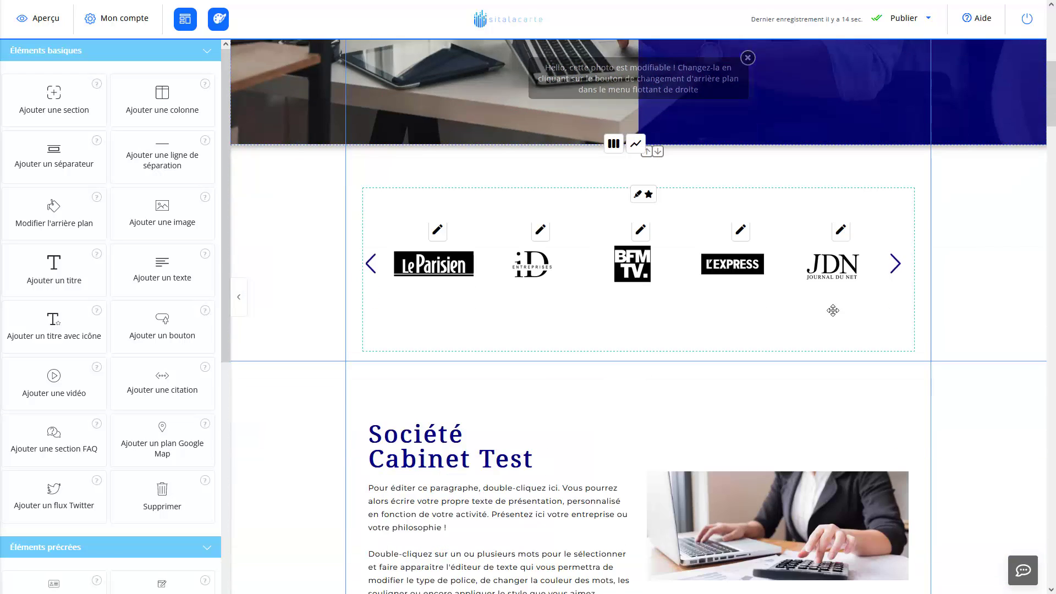
{"action": "scroll", "coordinate": [832, 310], "scroll_direction": "down", "scroll_amount": 10}
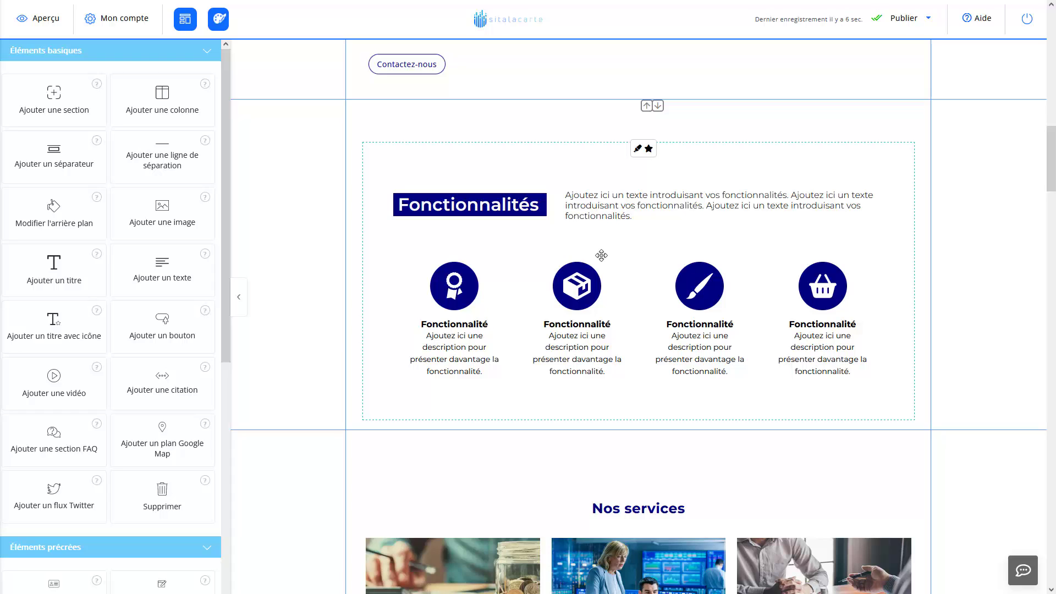
Collapse the elements sidebar to widen the page canvas and restore it
{"action": "left_click", "coordinate": [588, 240]}
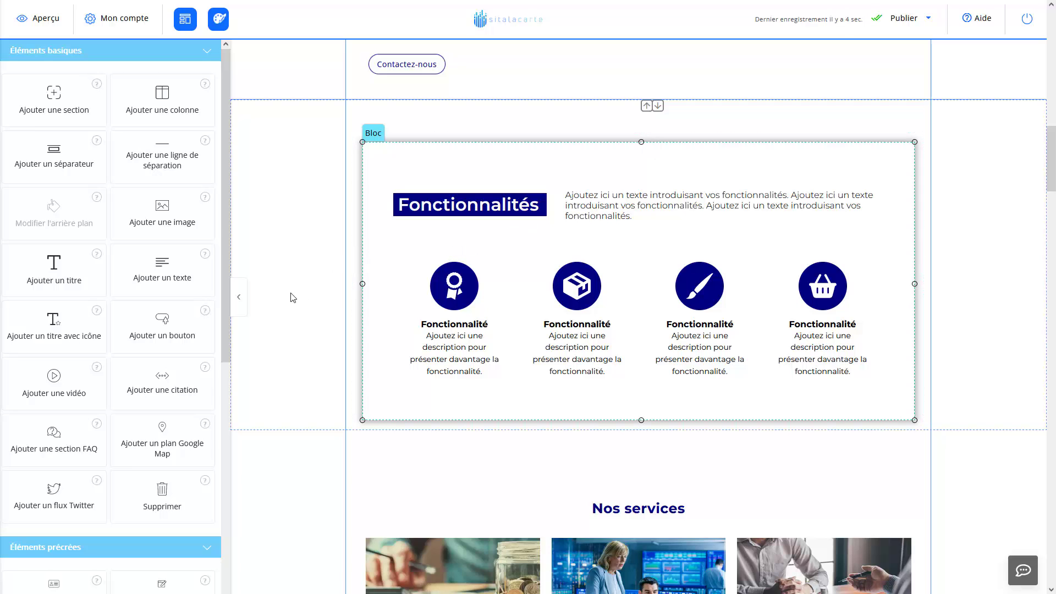
{"action": "left_click", "coordinate": [240, 301]}
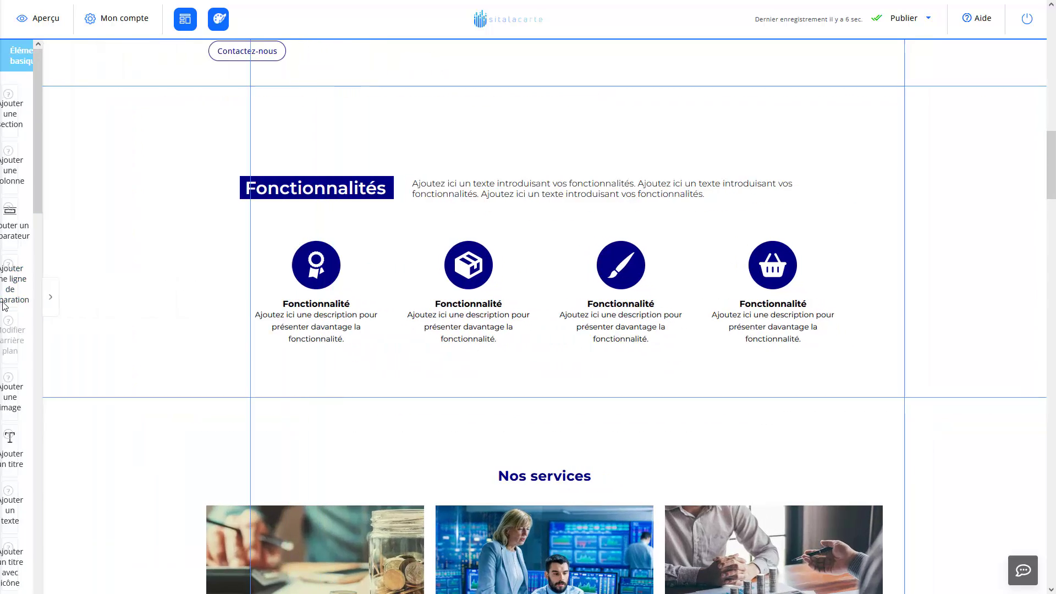
{"action": "left_click", "coordinate": [9, 302]}
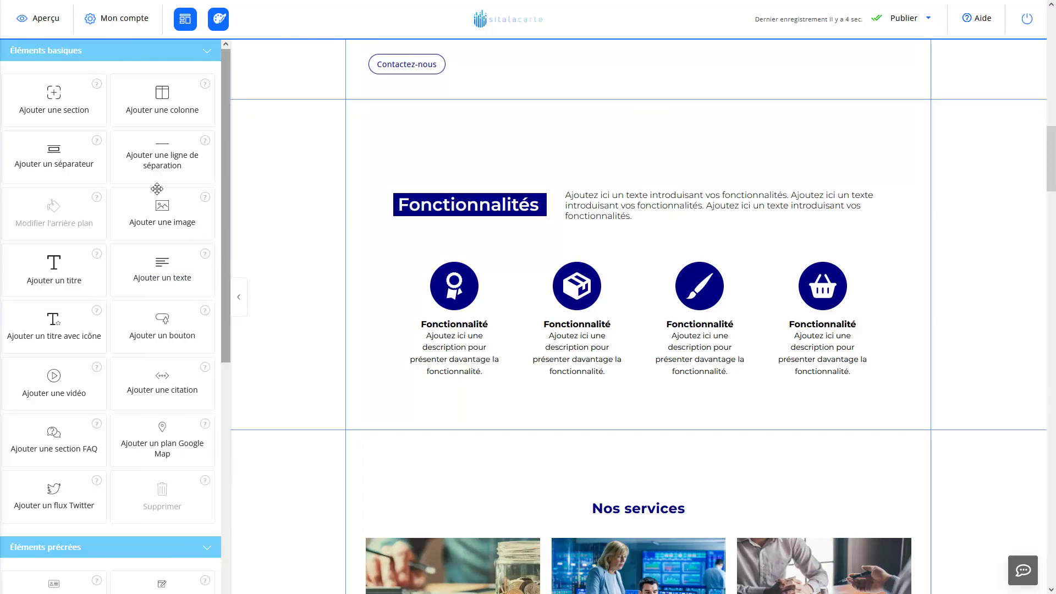
{"action": "left_click_drag", "start_coordinate": [46, 77], "coordinate": [160, 499]}
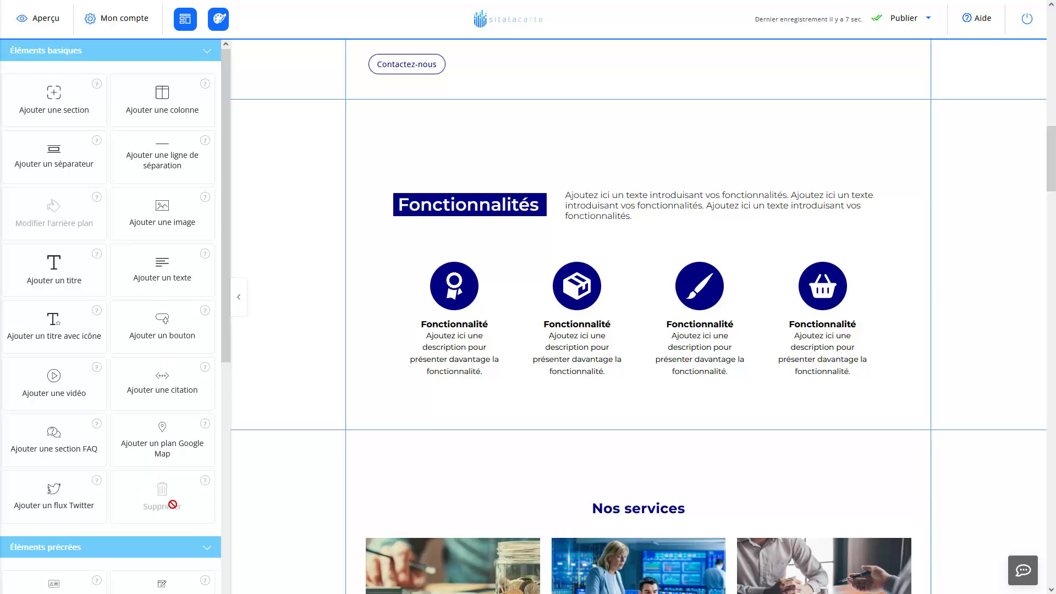
Delete the four-icon Fonctionnalités block above the Nos services section and confirm its removal
{"action": "left_click", "coordinate": [402, 390]}
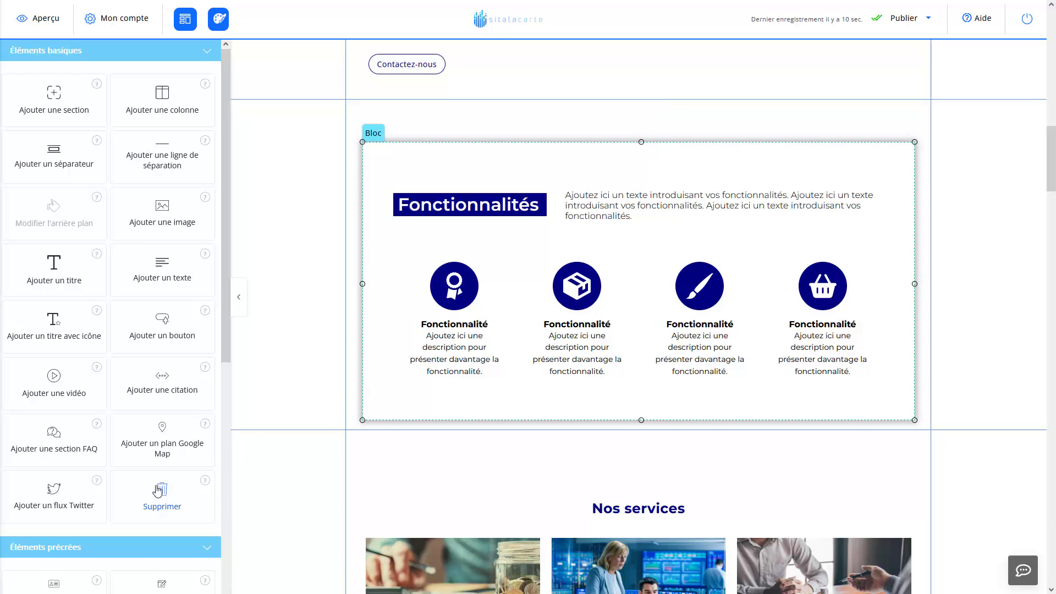
{"action": "left_click", "coordinate": [163, 500]}
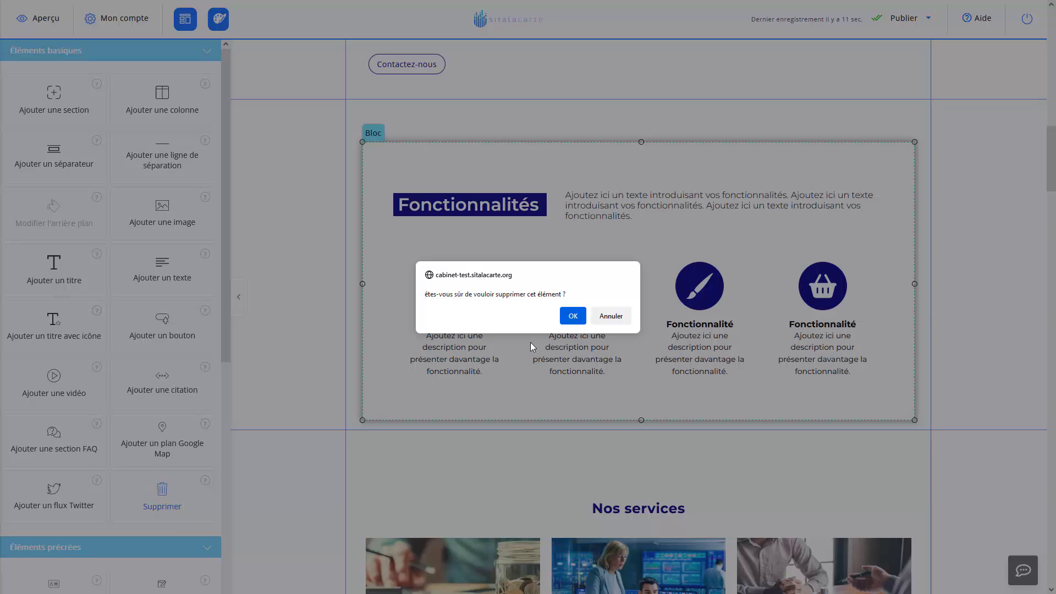
{"action": "left_click", "coordinate": [573, 317]}
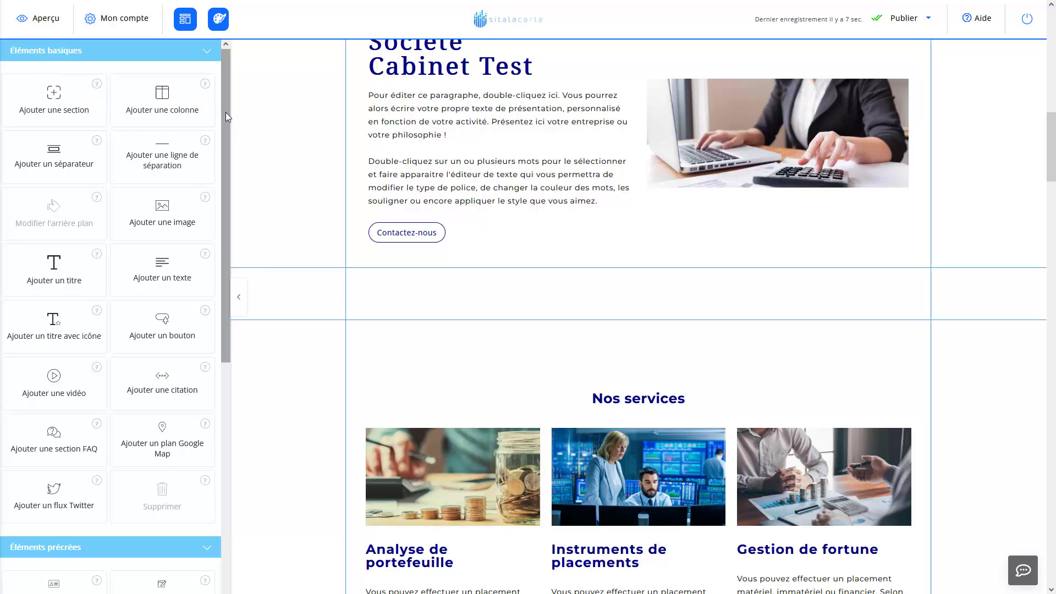
Add a prebuilt features block (bloc de fonctionnalités) to the empty section above Nos services
{"action": "left_click_drag", "start_coordinate": [225, 113], "coordinate": [248, 366]}
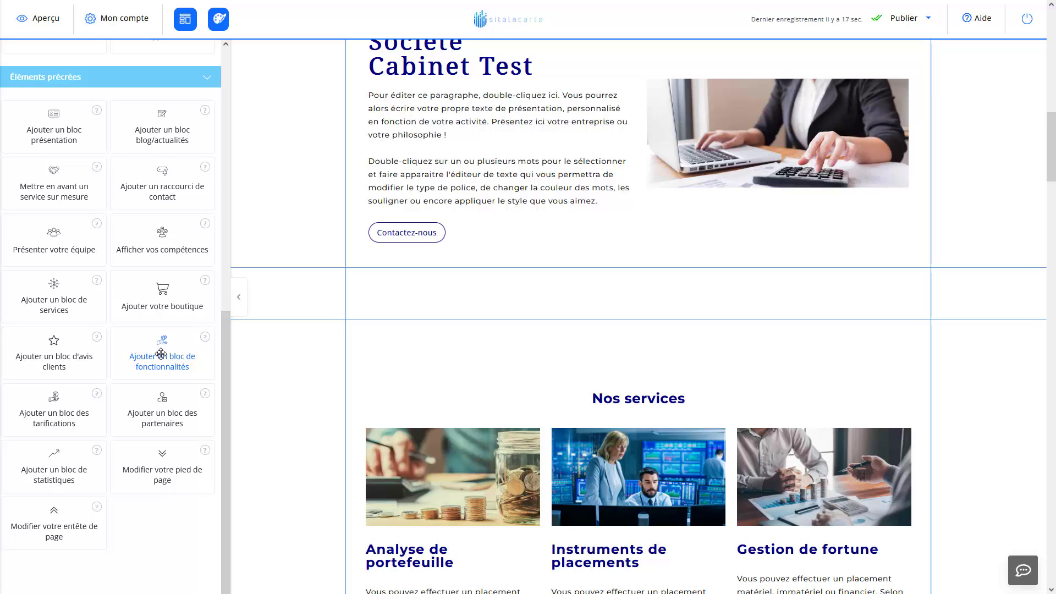
{"action": "left_click_drag", "start_coordinate": [160, 353], "coordinate": [482, 310]}
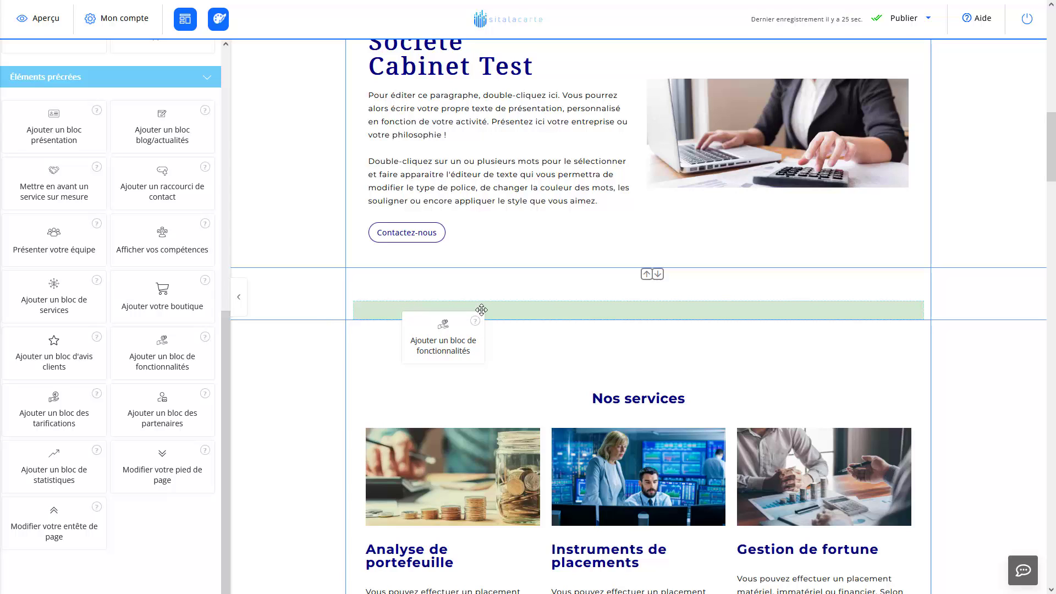
{"action": "left_click_drag", "start_coordinate": [481, 309], "coordinate": [481, 311]}
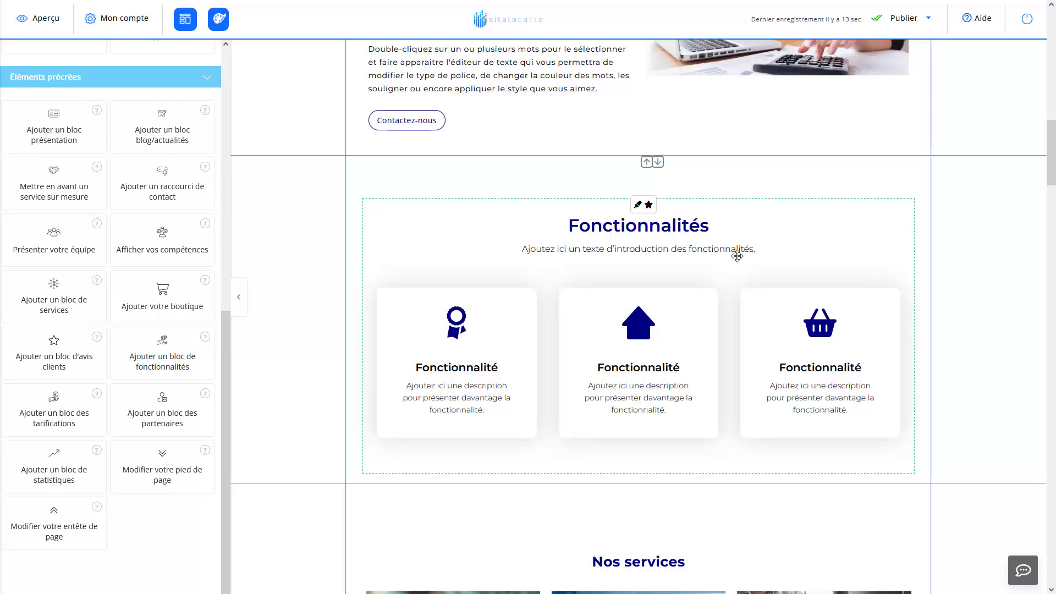
Preview the five alternative layouts, Variante 1 to Variante 5, for the new features block
{"action": "left_click", "coordinate": [638, 207]}
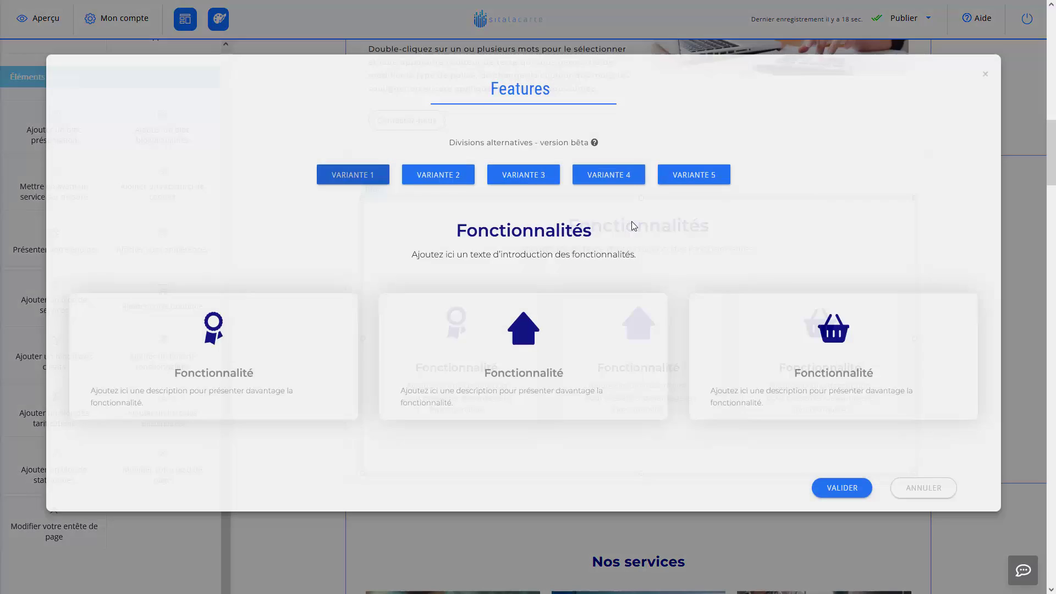
{"action": "left_click", "coordinate": [421, 183]}
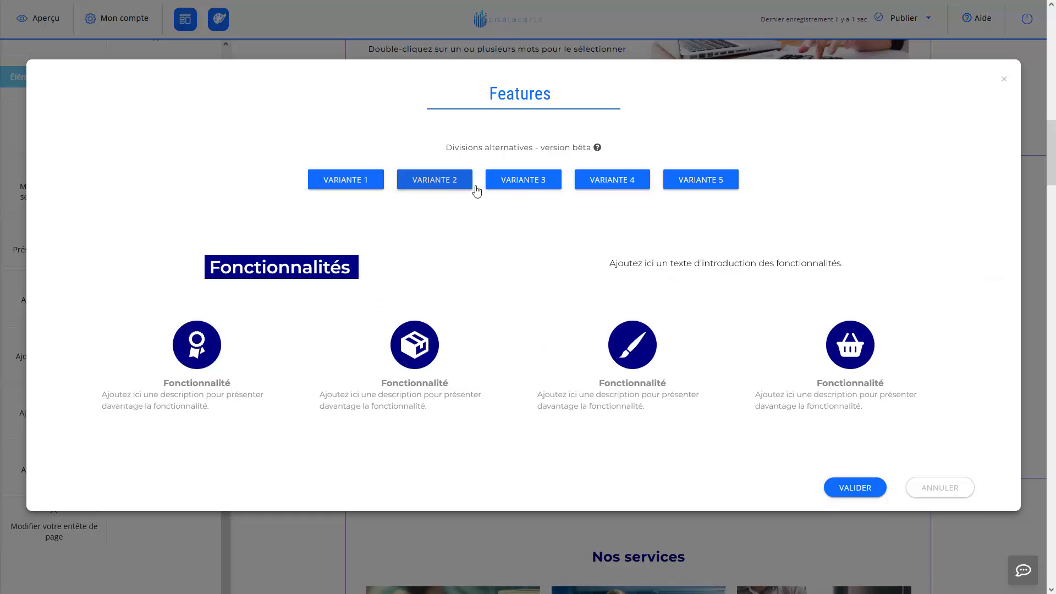
{"action": "left_click", "coordinate": [515, 186]}
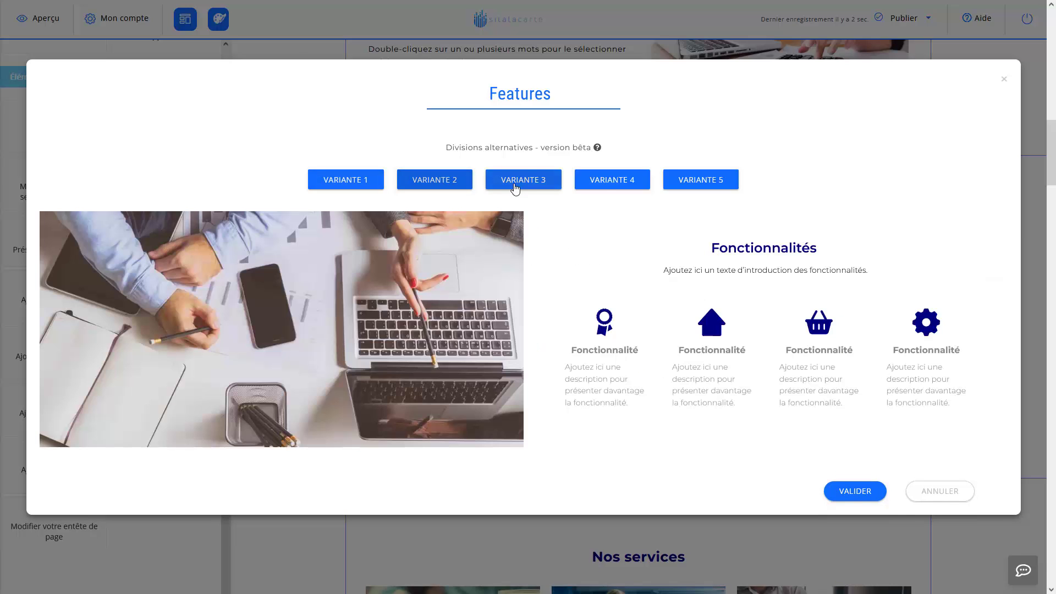
{"action": "left_click", "coordinate": [435, 181]}
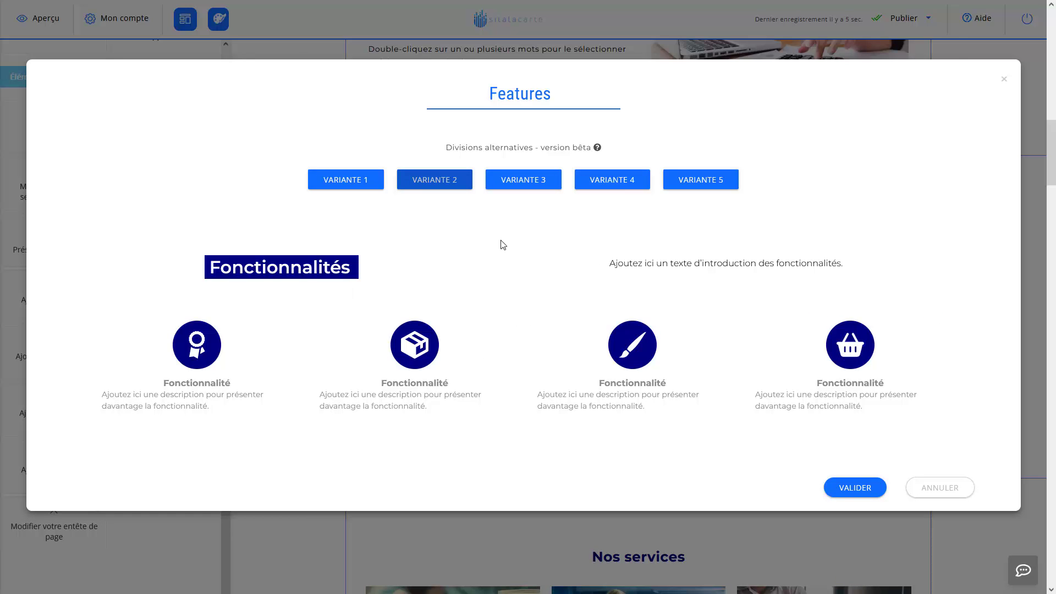
{"action": "left_click", "coordinate": [378, 184]}
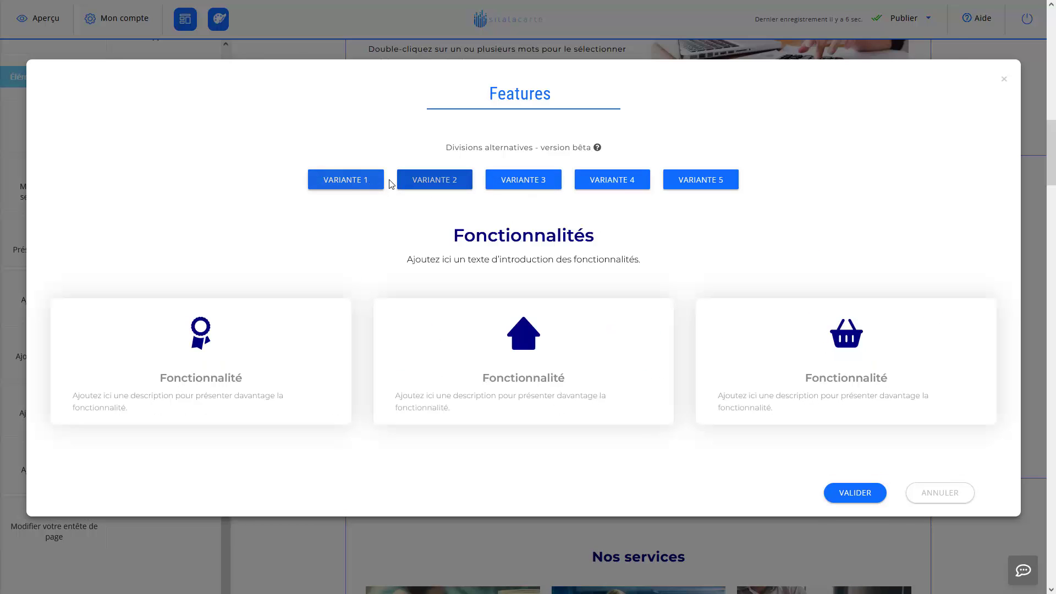
{"action": "left_click", "coordinate": [526, 183]}
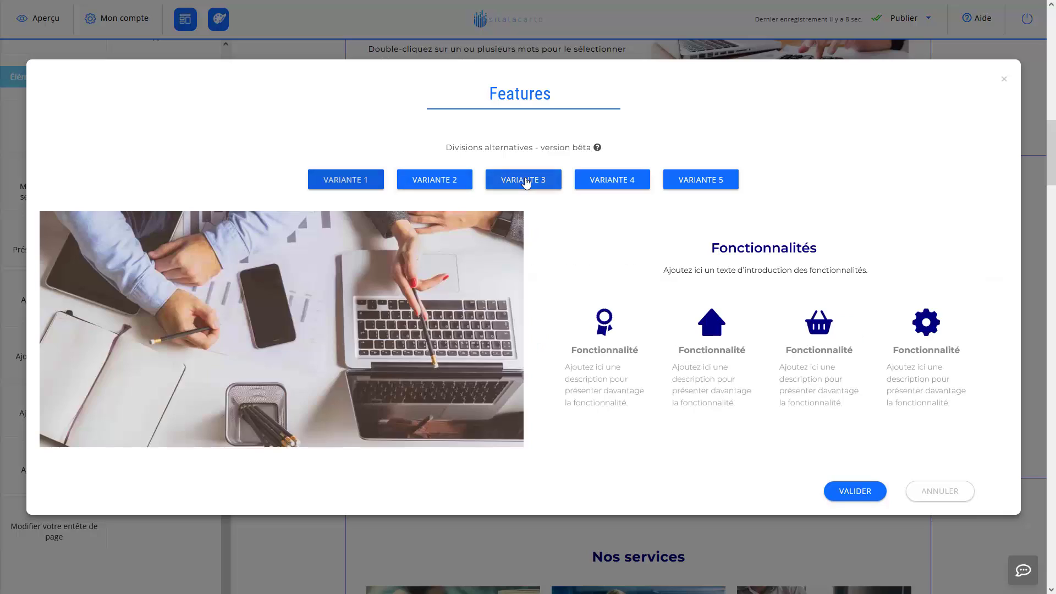
{"action": "left_click", "coordinate": [622, 185]}
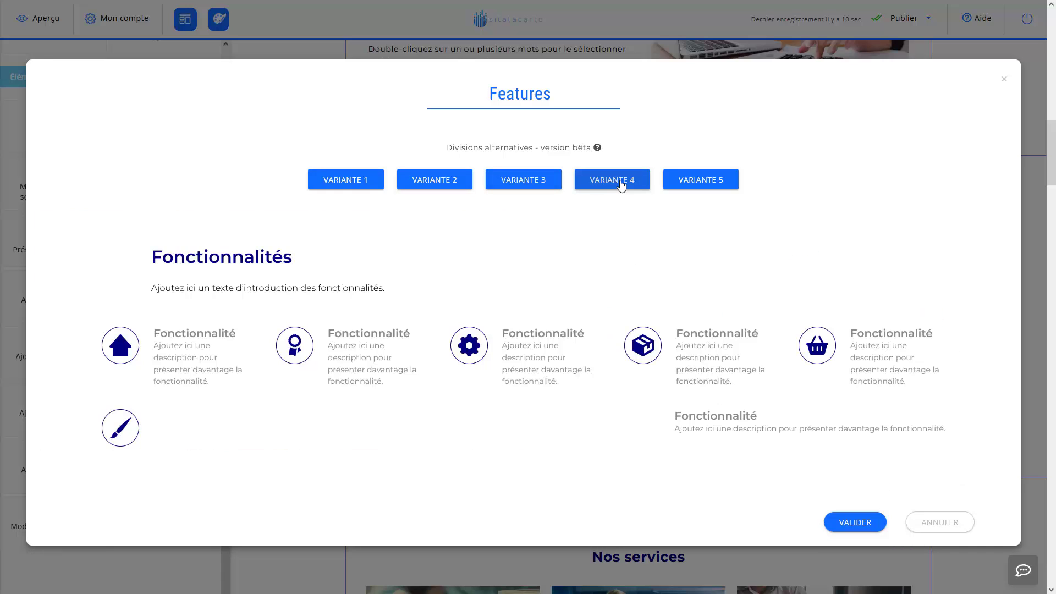
{"action": "left_click", "coordinate": [710, 184]}
{"action": "scroll", "coordinate": [699, 306], "scroll_direction": "down", "scroll_amount": 2}
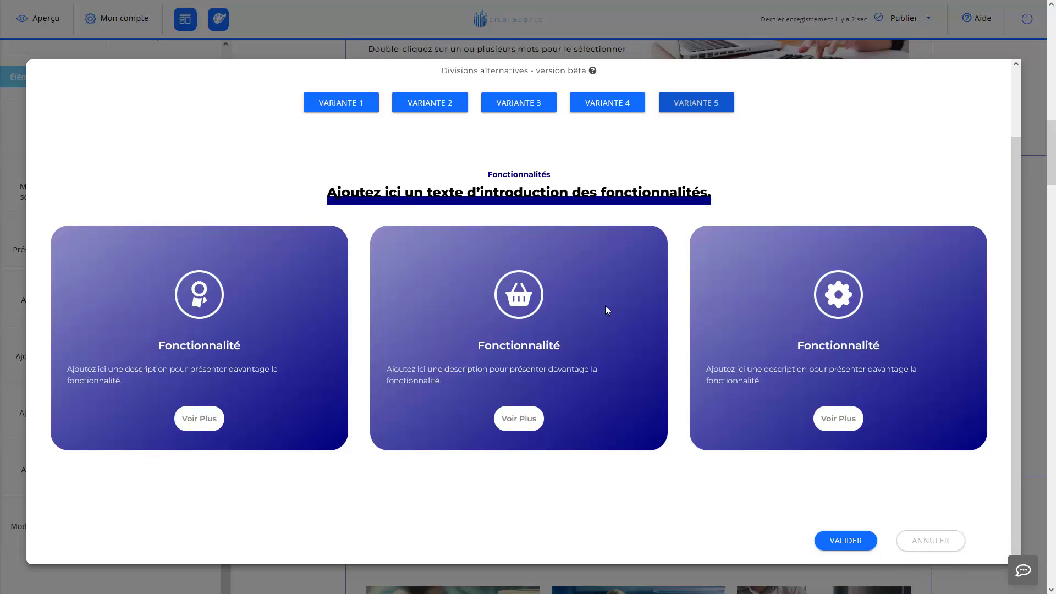
Apply the Variante 3 layout, with a large photo beside four features, to the features block
{"action": "left_click", "coordinate": [358, 105]}
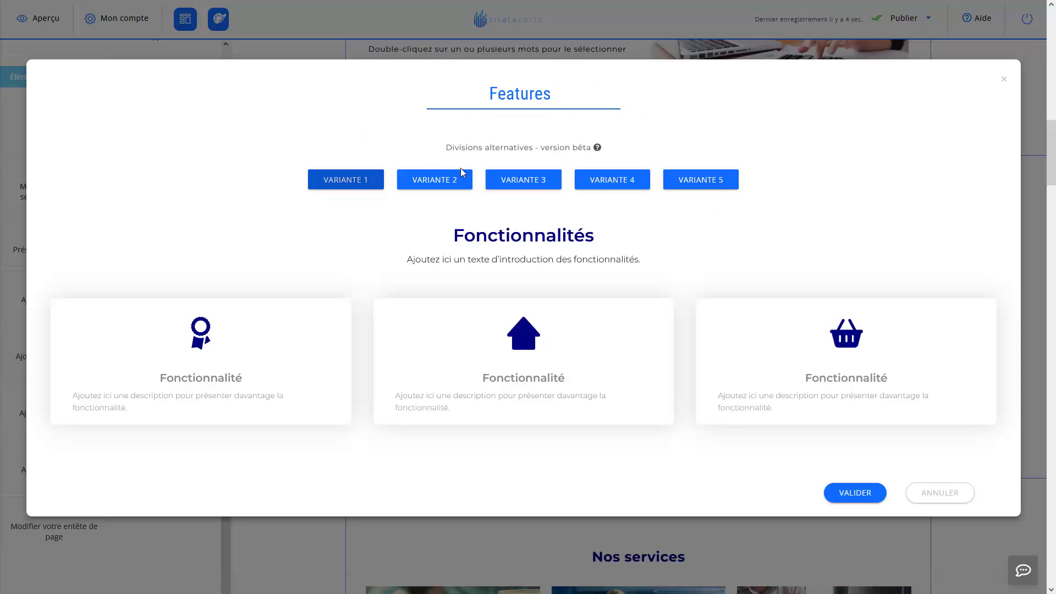
{"action": "left_click", "coordinate": [514, 179]}
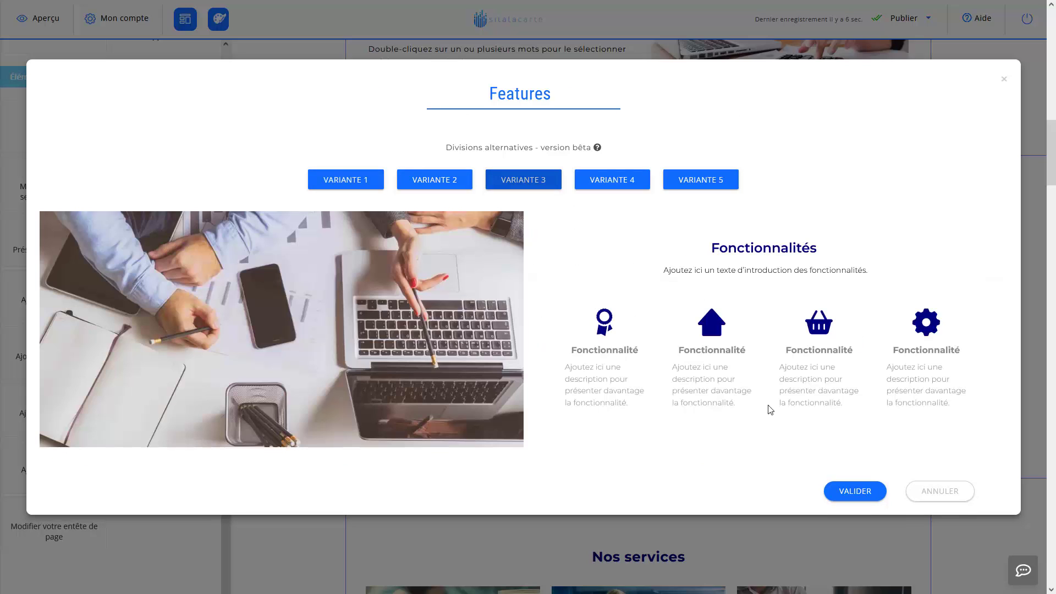
{"action": "left_click", "coordinate": [864, 497]}
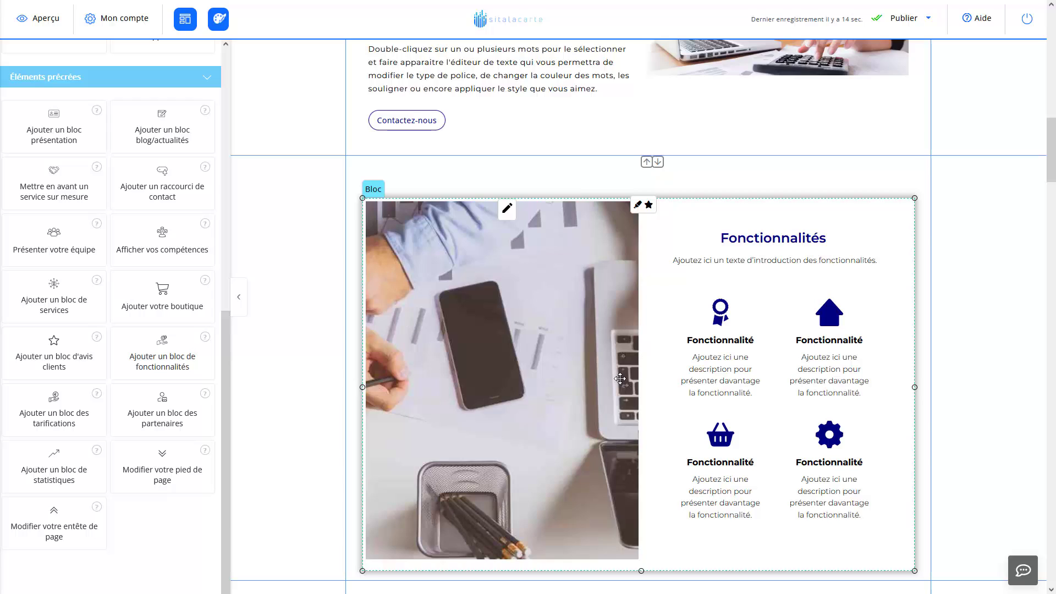
Widen the features block slightly toward the content area's right guide and extend its bottom edge to make it a little taller
{"action": "left_click", "coordinate": [927, 368]}
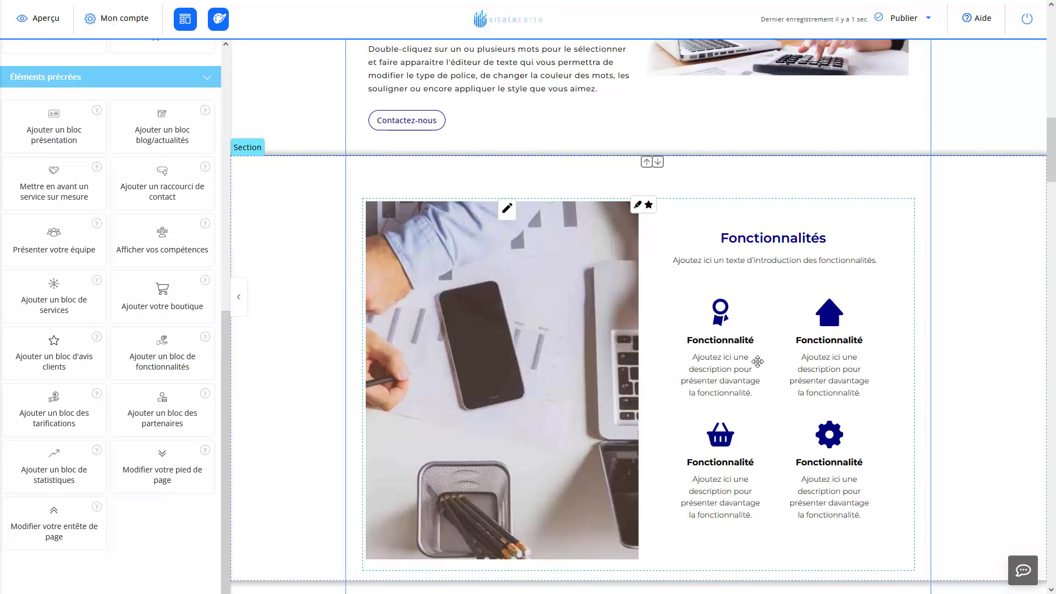
{"action": "left_click", "coordinate": [903, 364]}
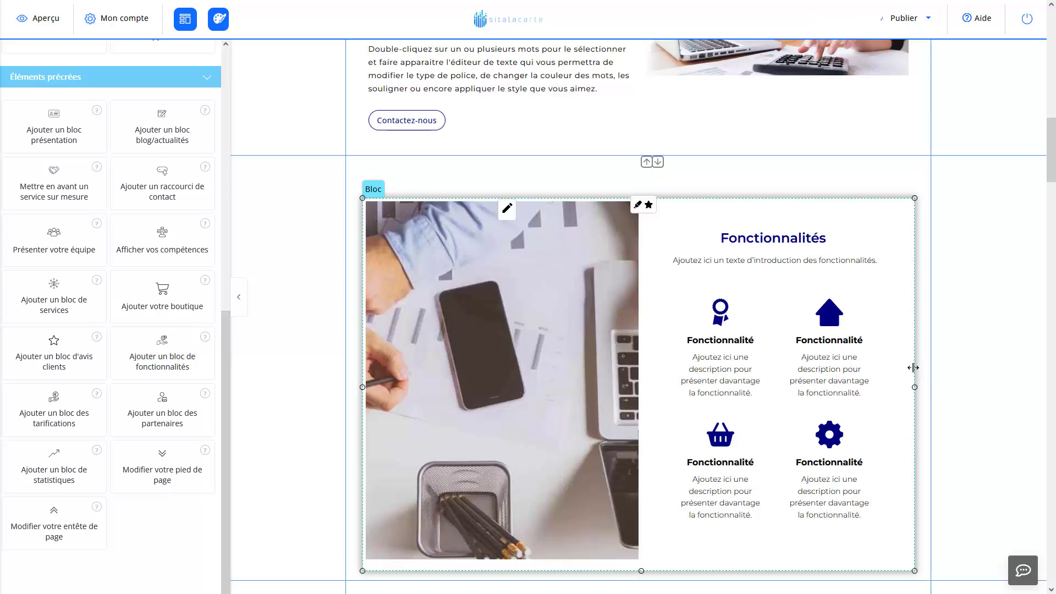
{"action": "mouse_move", "coordinate": [913, 367]}
{"action": "left_mouse_down"}
{"action": "mouse_move", "coordinate": [773, 363]}
{"action": "mouse_move", "coordinate": [933, 370]}
{"action": "left_mouse_up"}
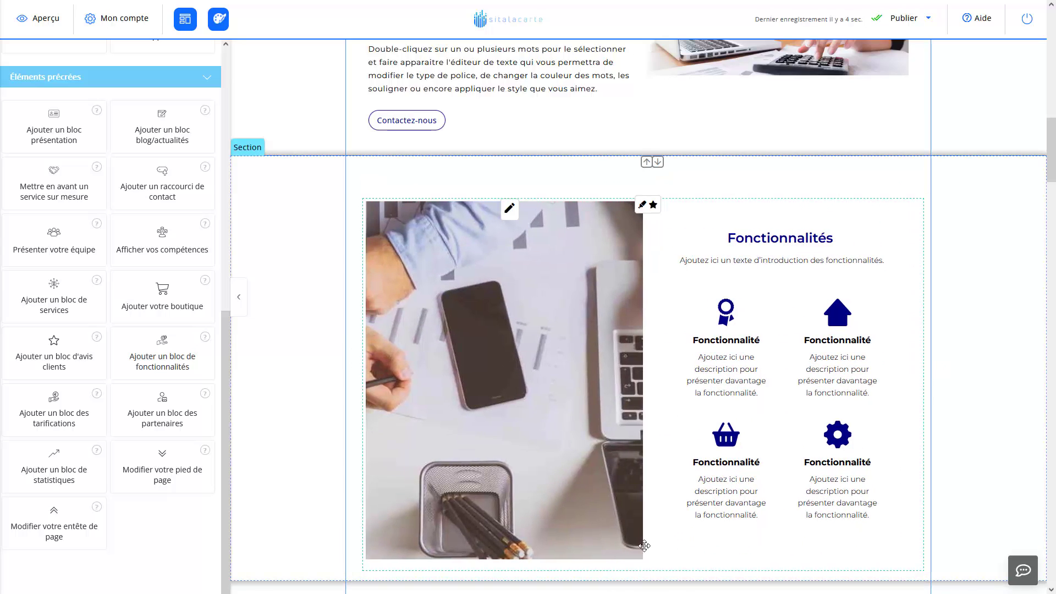
{"action": "left_click", "coordinate": [644, 546]}
{"action": "mouse_move", "coordinate": [654, 569]}
{"action": "left_mouse_down"}
{"action": "mouse_move", "coordinate": [658, 516]}
{"action": "mouse_move", "coordinate": [660, 586]}
{"action": "mouse_move", "coordinate": [667, 572]}
{"action": "left_mouse_up"}
{"action": "scroll", "coordinate": [648, 412], "scroll_direction": "down", "scroll_amount": 3}
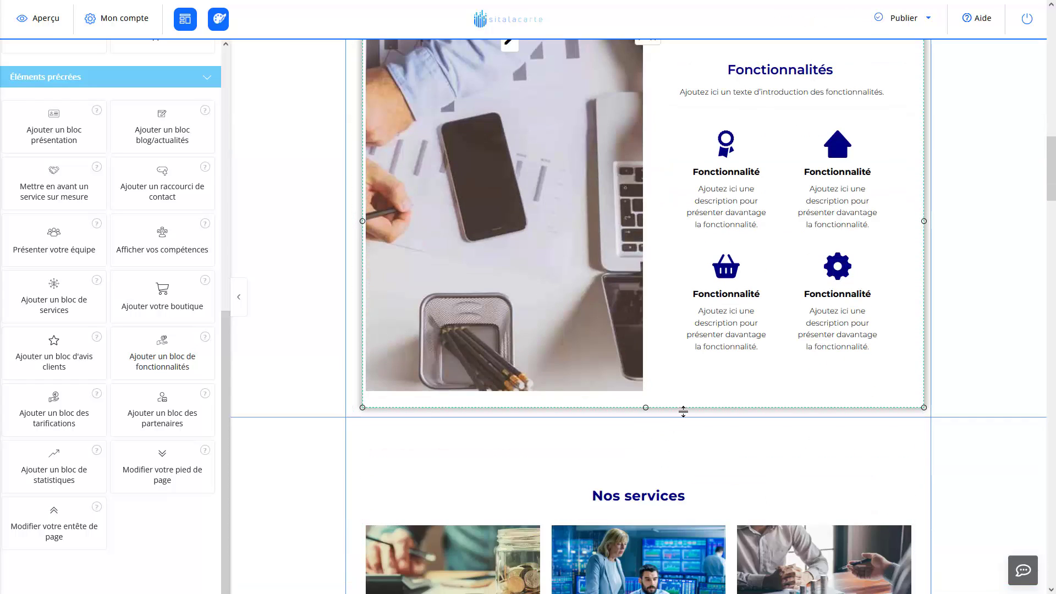
{"action": "left_click_drag", "start_coordinate": [683, 411], "coordinate": [698, 427]}
Move the features block slightly left so it sits more centrally between the section's vertical guides
{"action": "scroll", "coordinate": [786, 374], "scroll_direction": "up", "scroll_amount": 2}
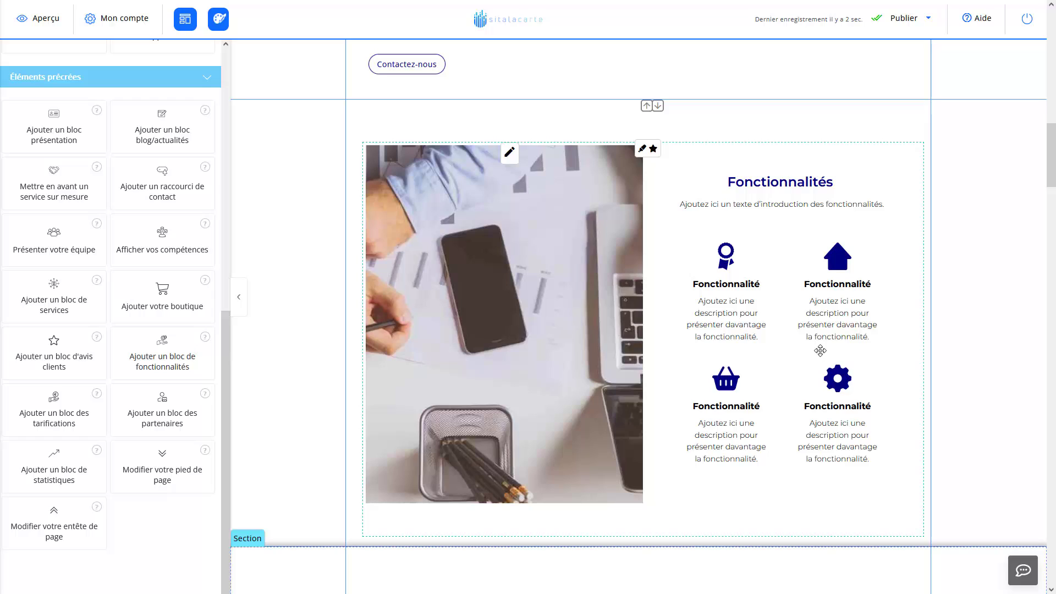
{"action": "left_click", "coordinate": [773, 357]}
{"action": "left_click_drag", "start_coordinate": [777, 358], "coordinate": [732, 358]}
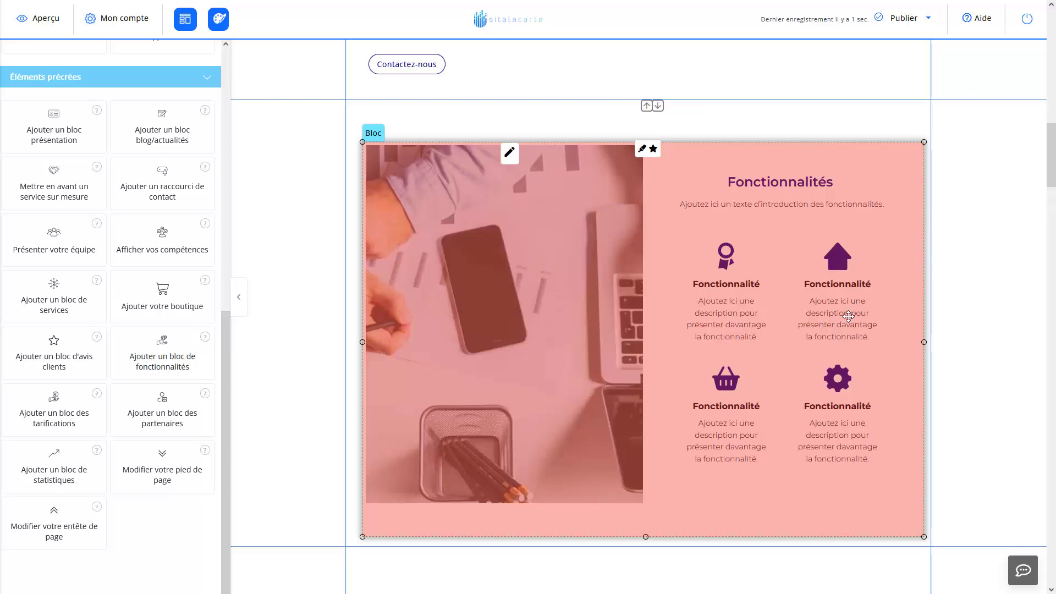
{"action": "left_click_drag", "start_coordinate": [848, 316], "coordinate": [908, 318]}
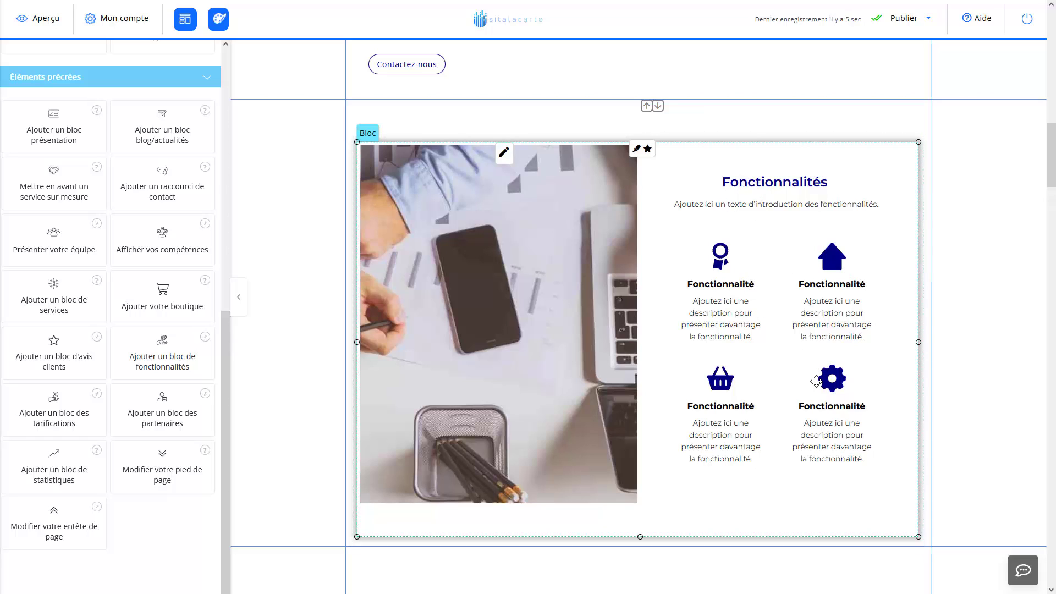
Replace the features block's heading with "Les atouts de notre entreprise"
{"action": "left_click", "coordinate": [785, 183]}
{"action": "double_click", "coordinate": [779, 196]}
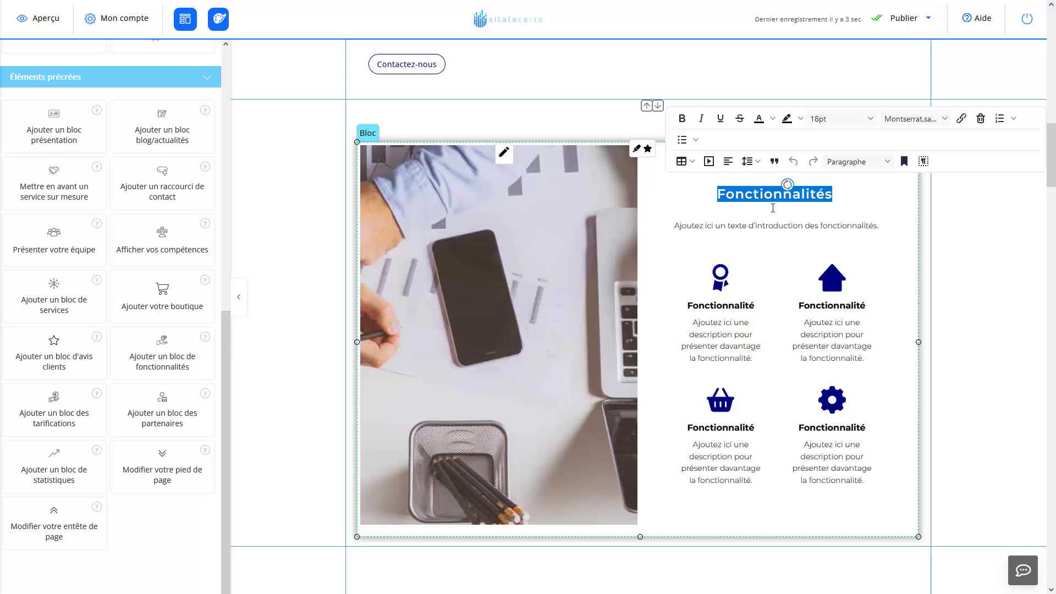
{"action": "type", "text": "N"}
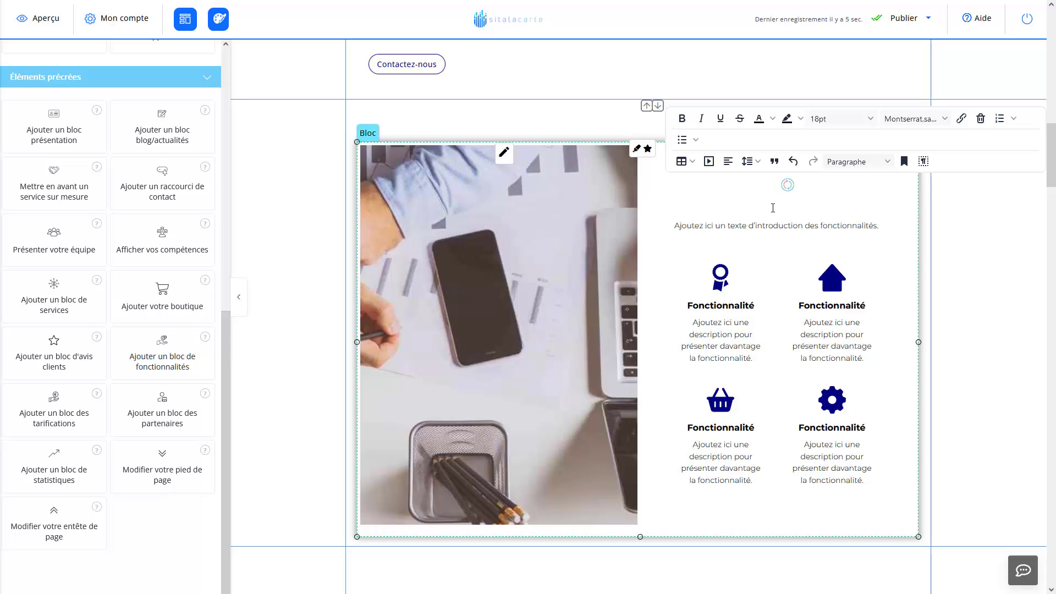
{"action": "type", "text": "Mers"}
{"action": "key", "text": "BackSpace"}
{"action": "key", "text": "BackSpace"}
{"action": "key", "text": "BackSpace"}
{"action": "type", "text": "atouts de notre entreprise"}
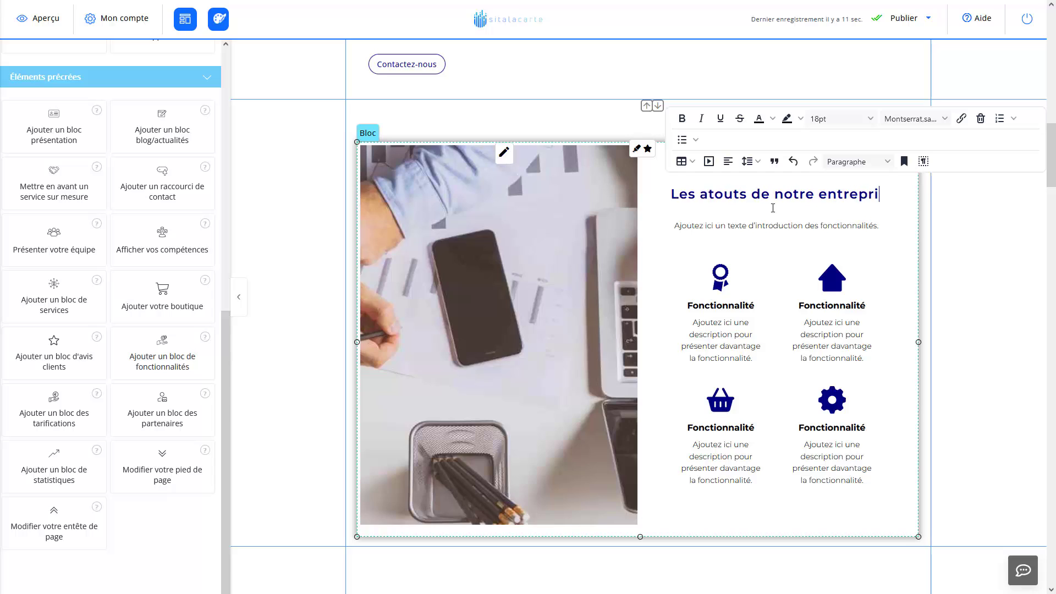
Replace the introduction text under the features block's heading with "Description"
{"action": "triple_click", "coordinate": [782, 243]}
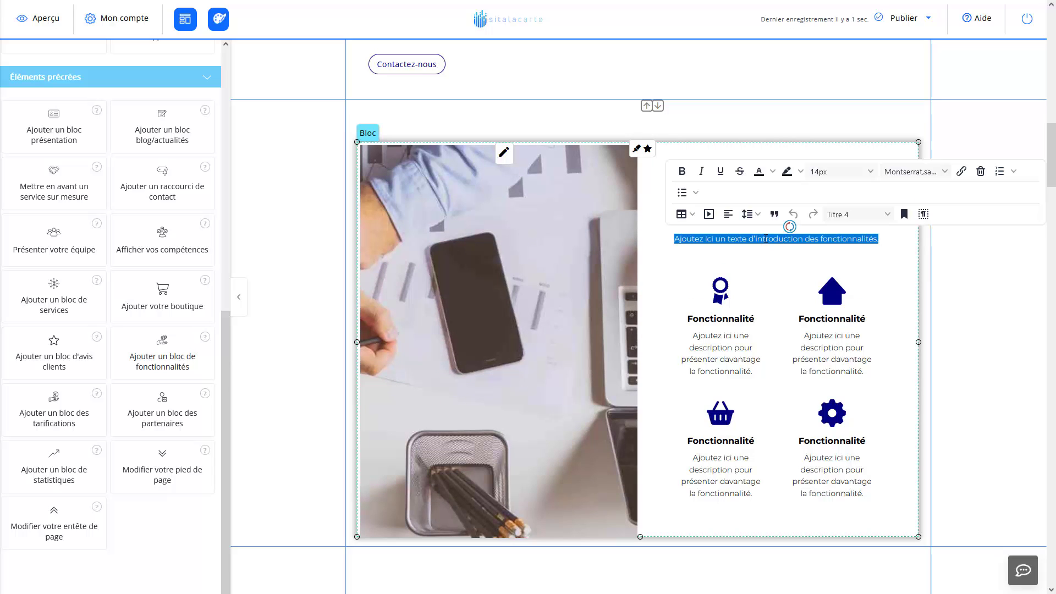
{"action": "type", "text": "Description"}
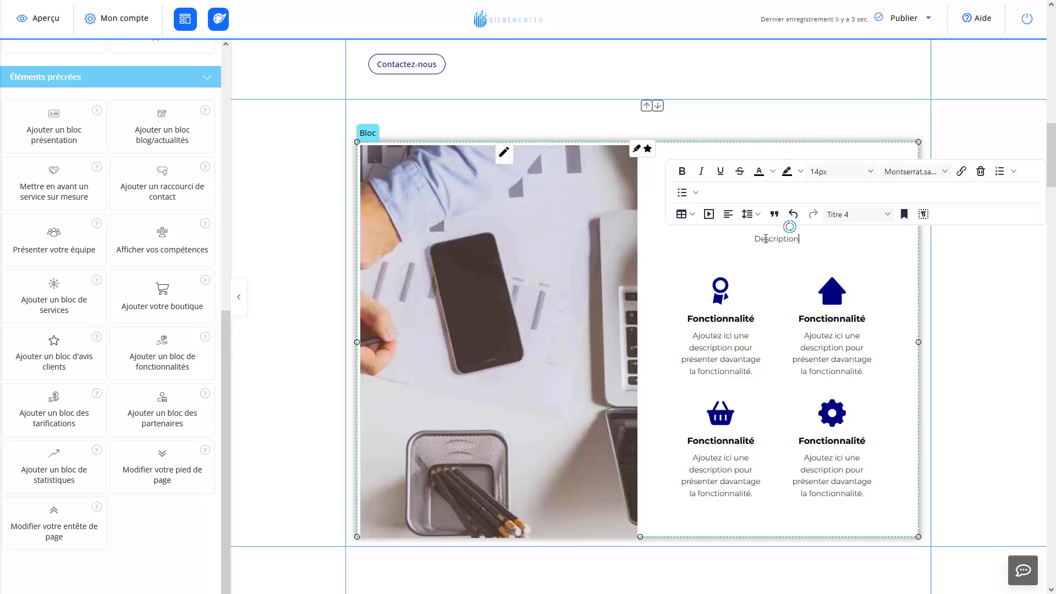
{"action": "left_click", "coordinate": [714, 357]}
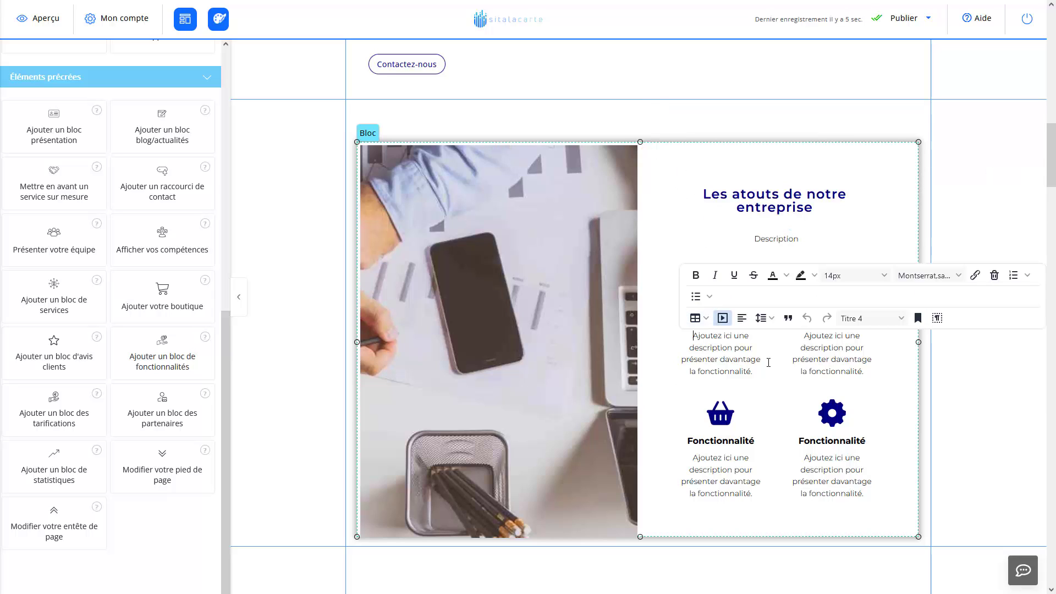
Rename the first feature, below the ribbon icon, as "Gestion de portefeuille client"
{"action": "double_click", "coordinate": [721, 319]}
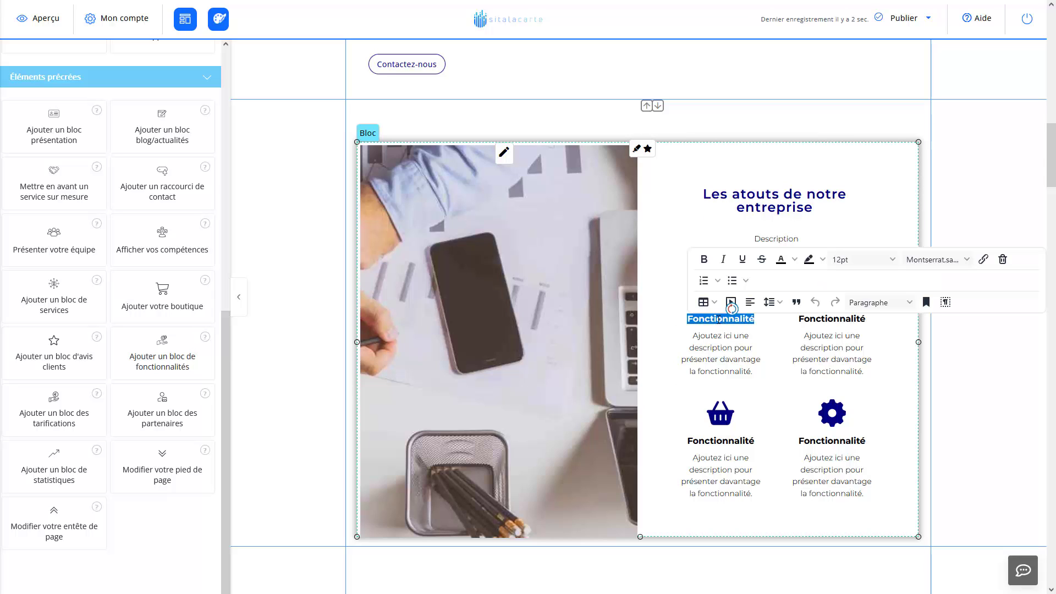
{"action": "type", "text": "Gestion"}
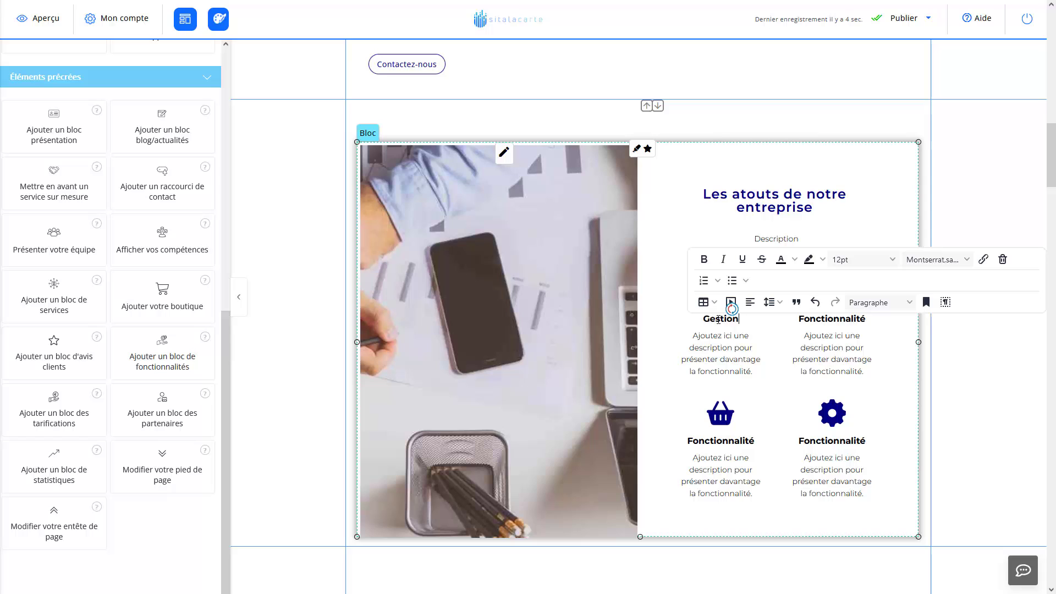
{"action": "type", "text": " de porte"}
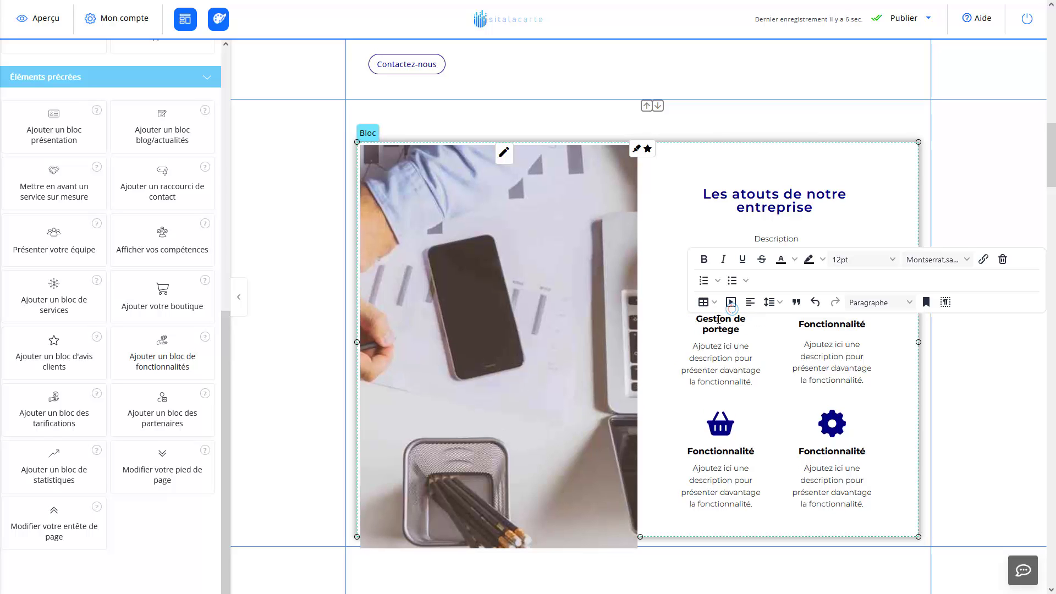
{"action": "type", "text": "feuille clienbt"}
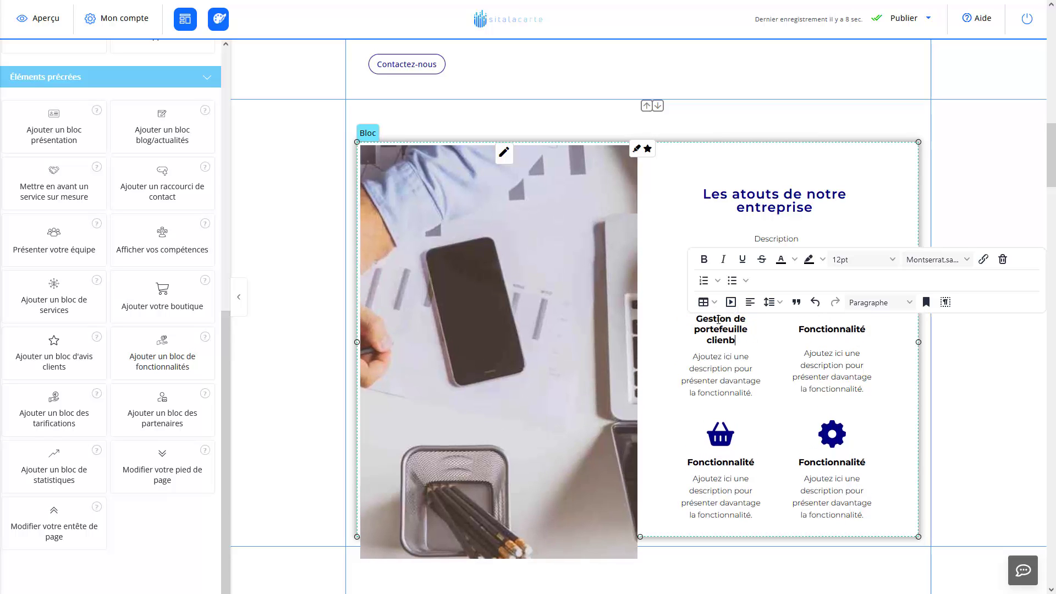
{"action": "key", "text": "BackSpace"}
{"action": "key", "text": "BackSpace"}
{"action": "type", "text": "t"}
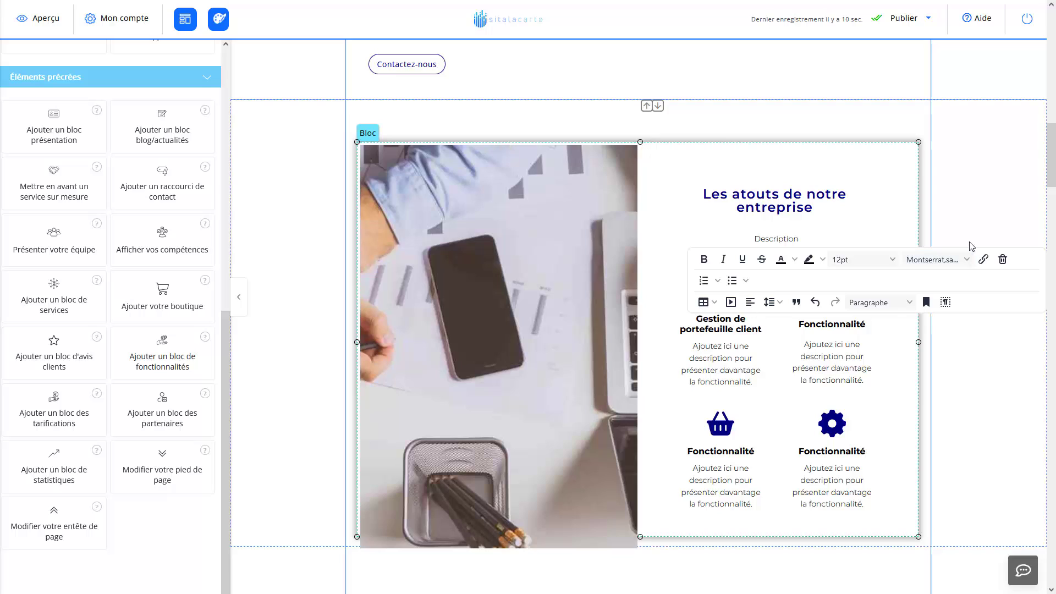
Rename the second feature, below the house icon, as "Plus de 2000 clients satisfaits"
{"action": "left_click", "coordinate": [850, 321]}
{"action": "double_click", "coordinate": [851, 321]}
{"action": "type", "text": "P"}
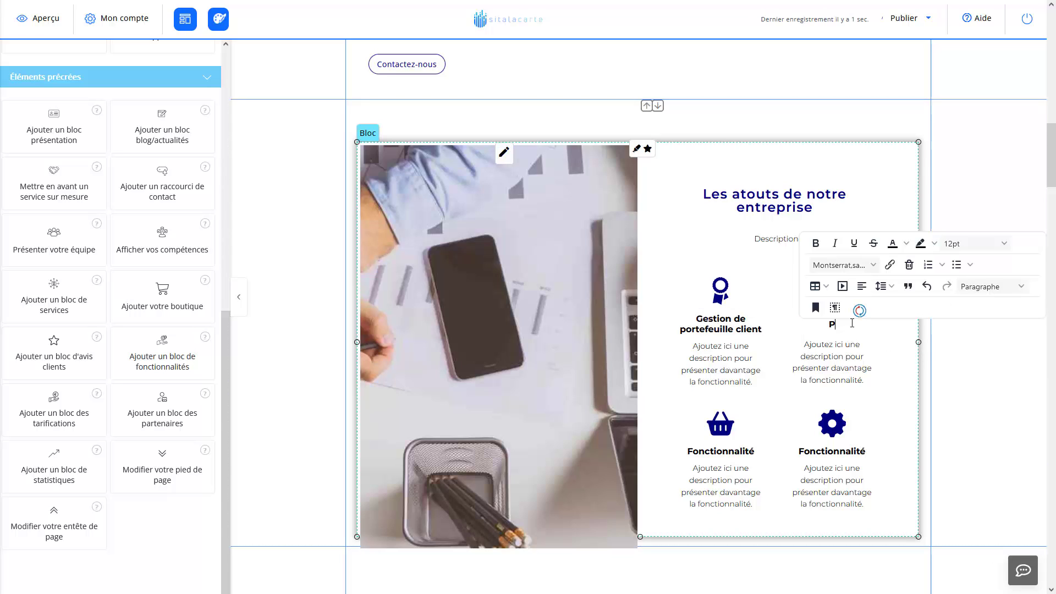
{"action": "type", "text": "lus de 2000 client satisfda"}
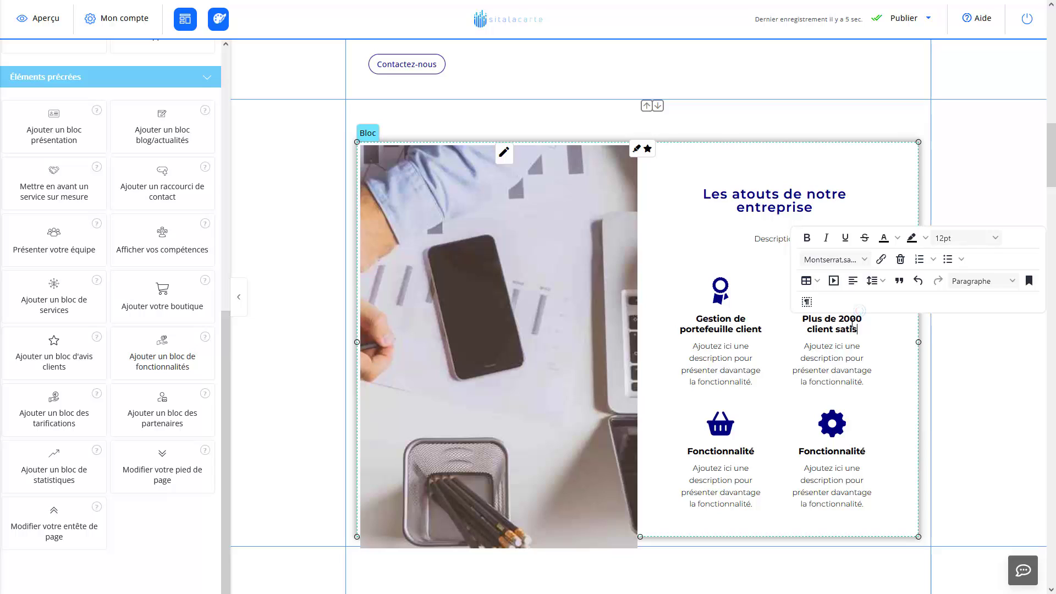
{"action": "key", "text": "BackSpace"}
{"action": "key", "text": "BackSpace"}
{"action": "type", "text": "aits"}
{"action": "left_click", "coordinate": [824, 331]}
{"action": "type", "text": "s"}
{"action": "left_click", "coordinate": [725, 367]}
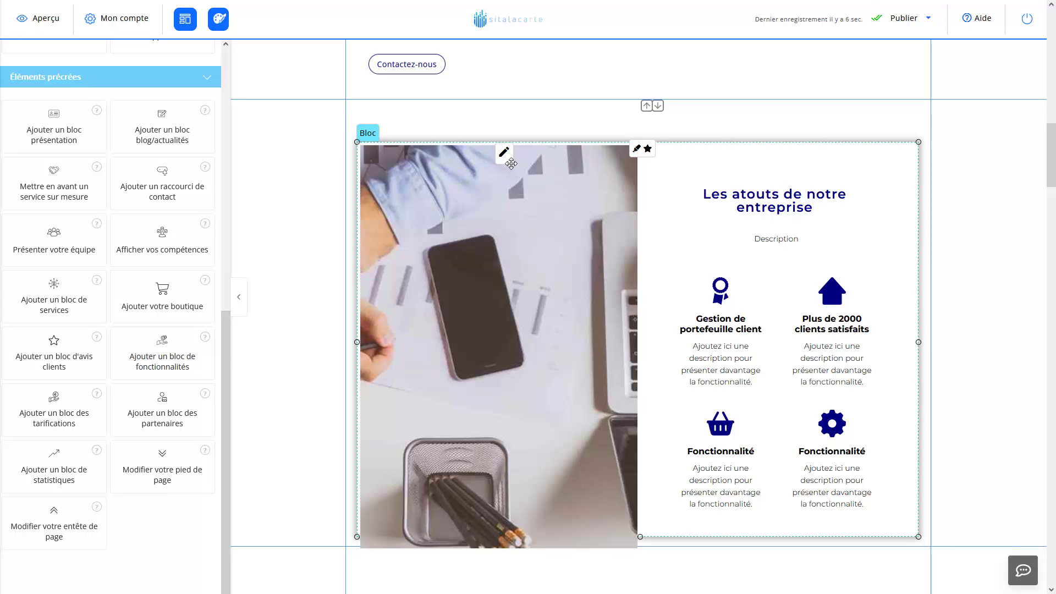
{"action": "double_click", "coordinate": [764, 201]}
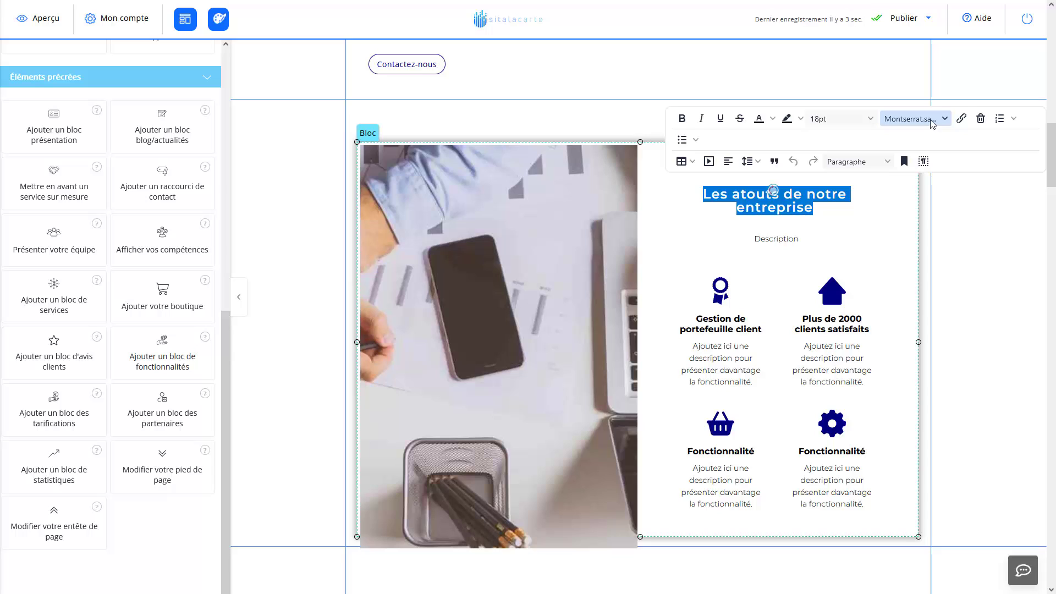
{"action": "left_click", "coordinate": [979, 19]}
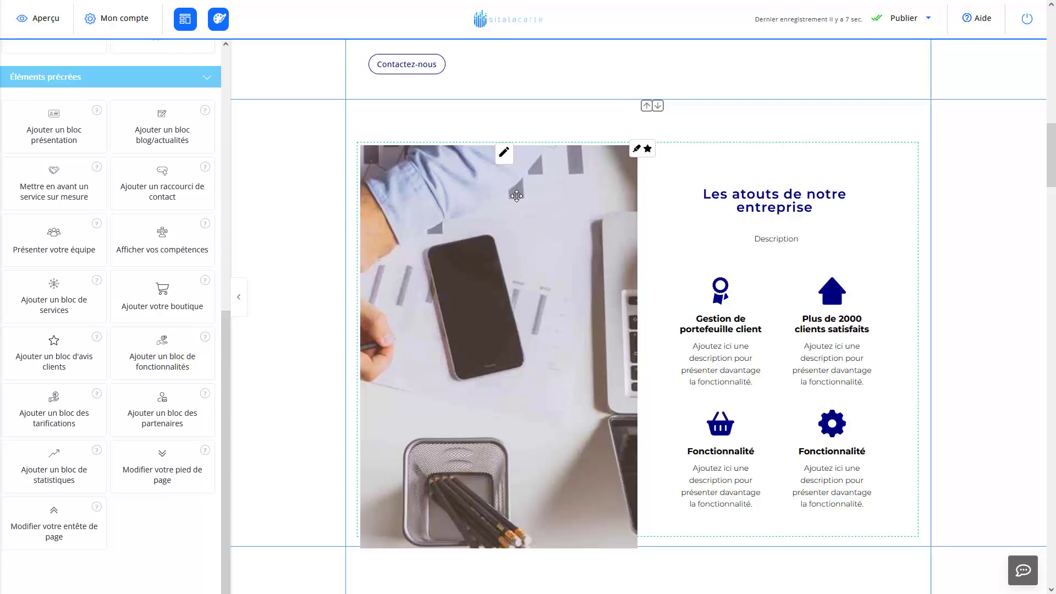
Replace the features block's photo with the "trader" image from the royalty-free library showing hands with a phone in front of a laptop chart
{"action": "left_click", "coordinate": [504, 155]}
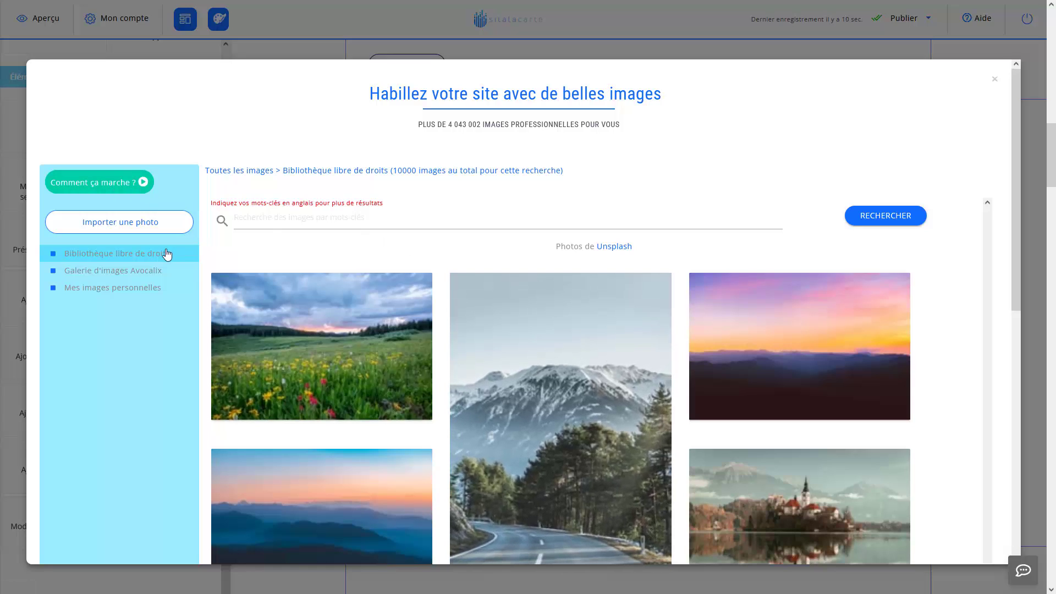
{"action": "left_click", "coordinate": [282, 216]}
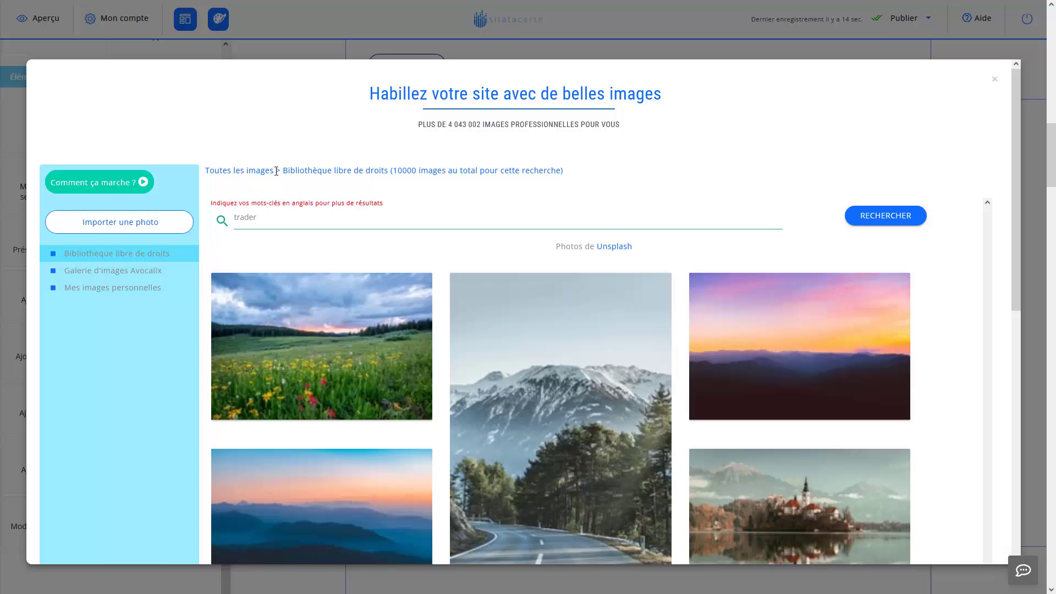
{"action": "left_click", "coordinate": [893, 220]}
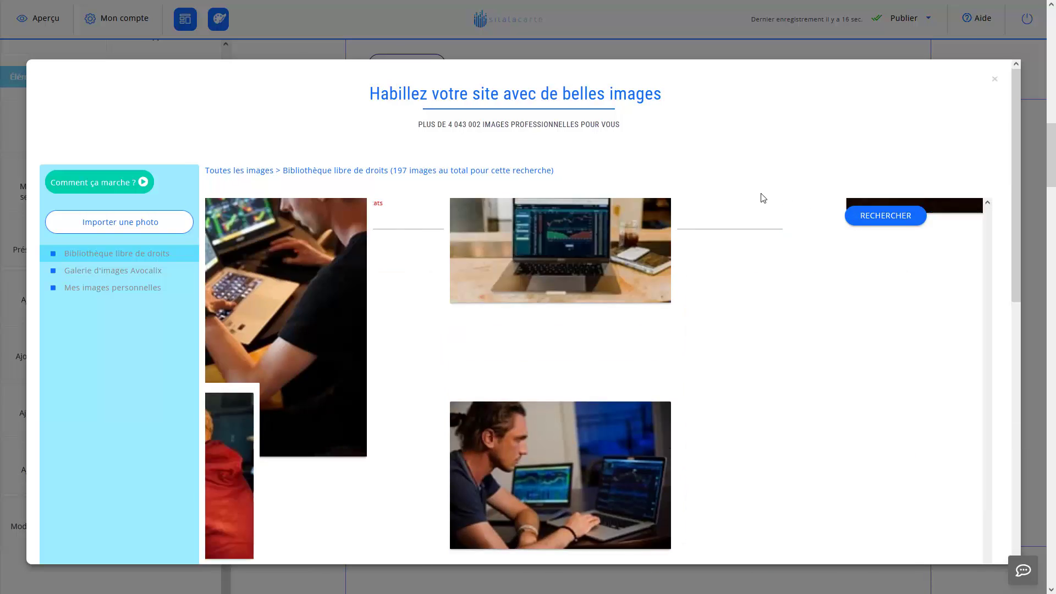
{"action": "scroll", "coordinate": [675, 178], "scroll_direction": "down", "scroll_amount": 2}
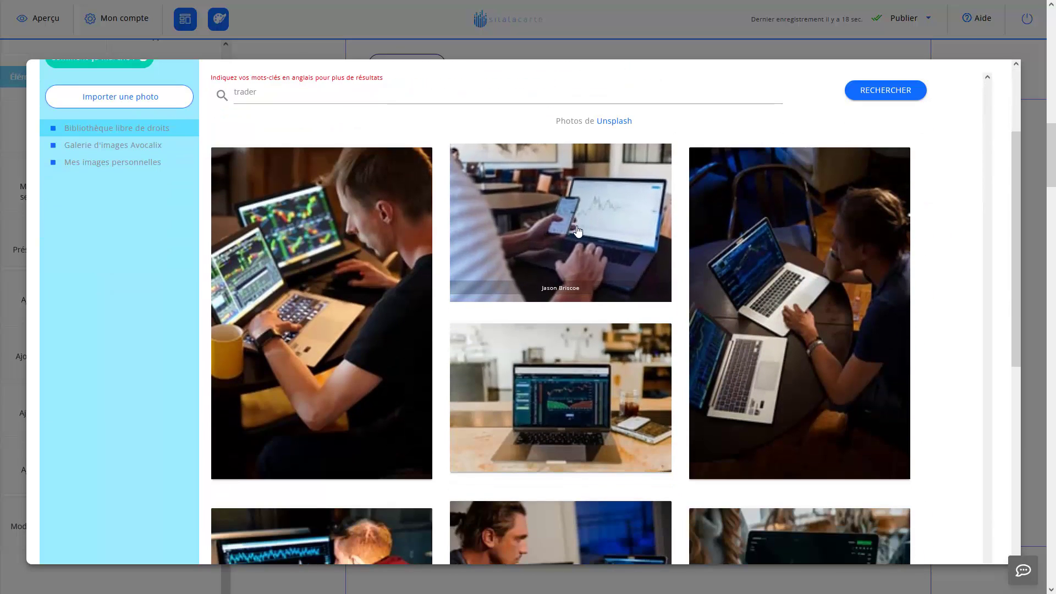
{"action": "left_click", "coordinate": [608, 290]}
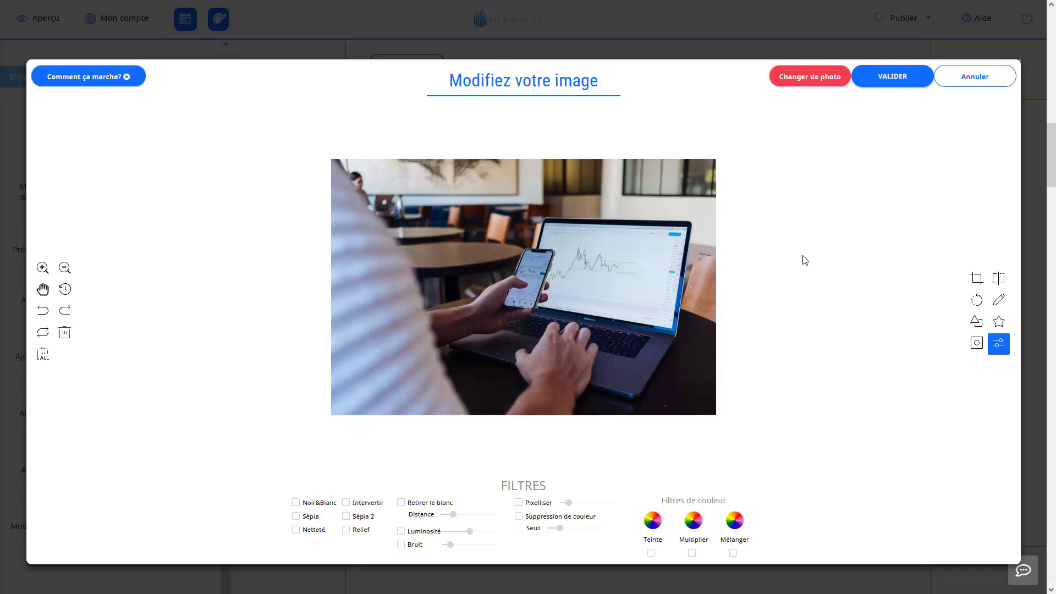
{"action": "left_click", "coordinate": [891, 78]}
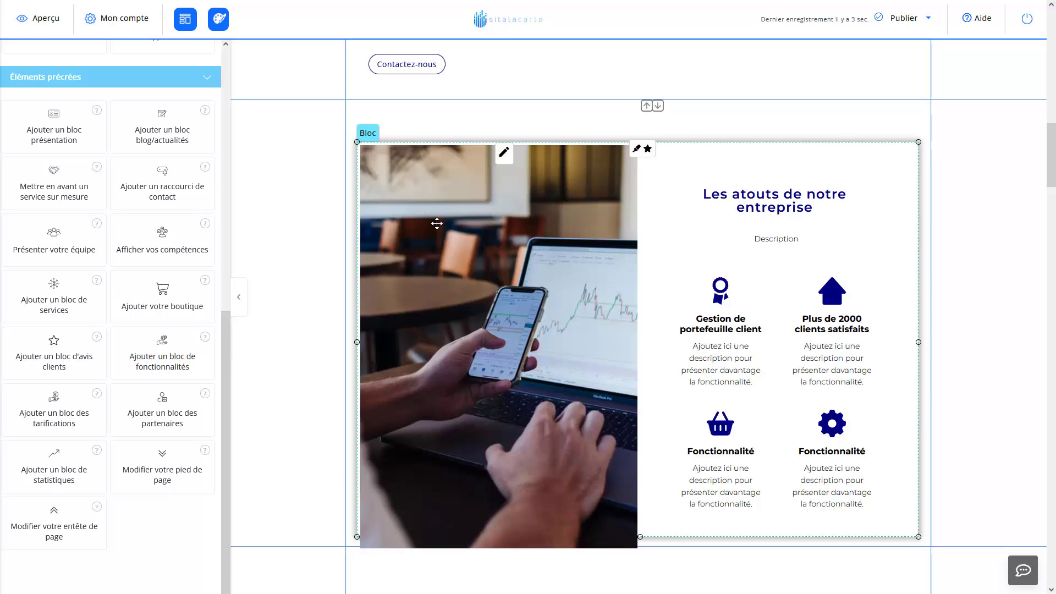
Extend the features block's bottom edge slightly below the photo and shift the block a little to the right
{"action": "left_click_drag", "start_coordinate": [651, 540], "coordinate": [651, 552]}
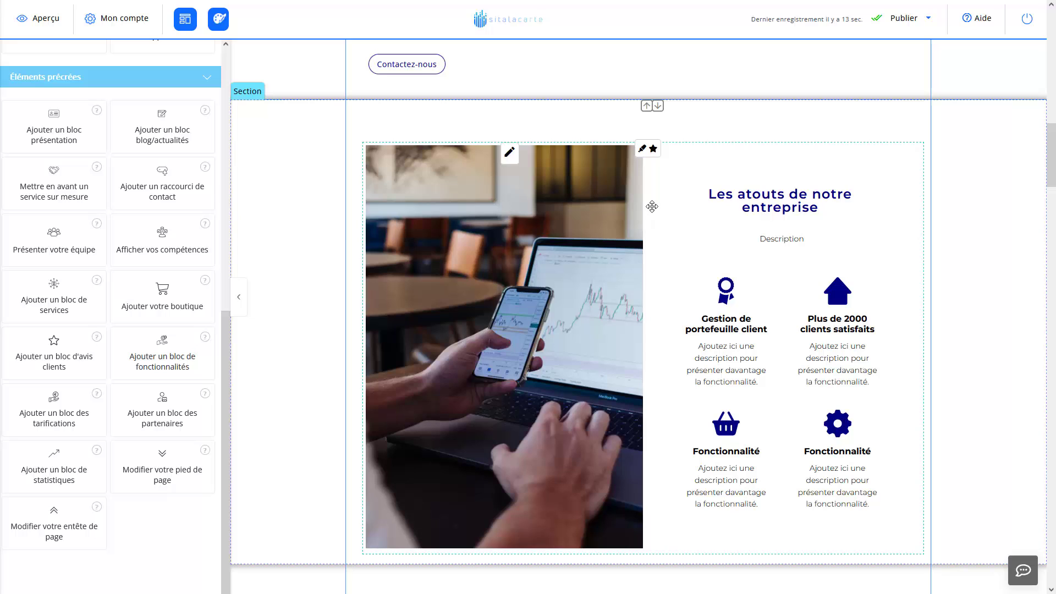
Open the animation settings of the features block and preview the Rebond animation from the Attirer l'oeil group
{"action": "left_click", "coordinate": [652, 149]}
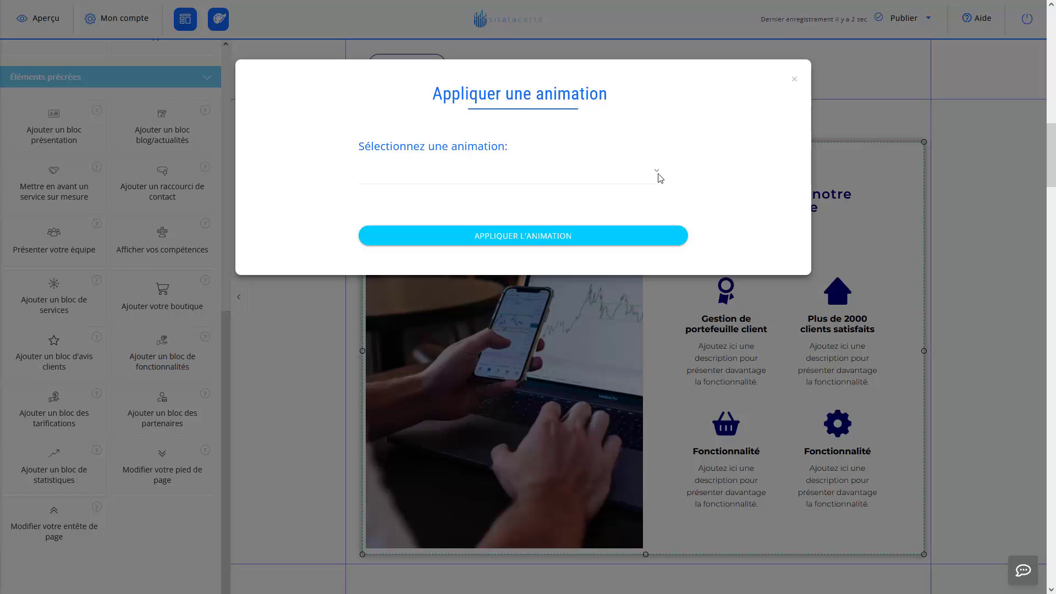
{"action": "left_click", "coordinate": [656, 173]}
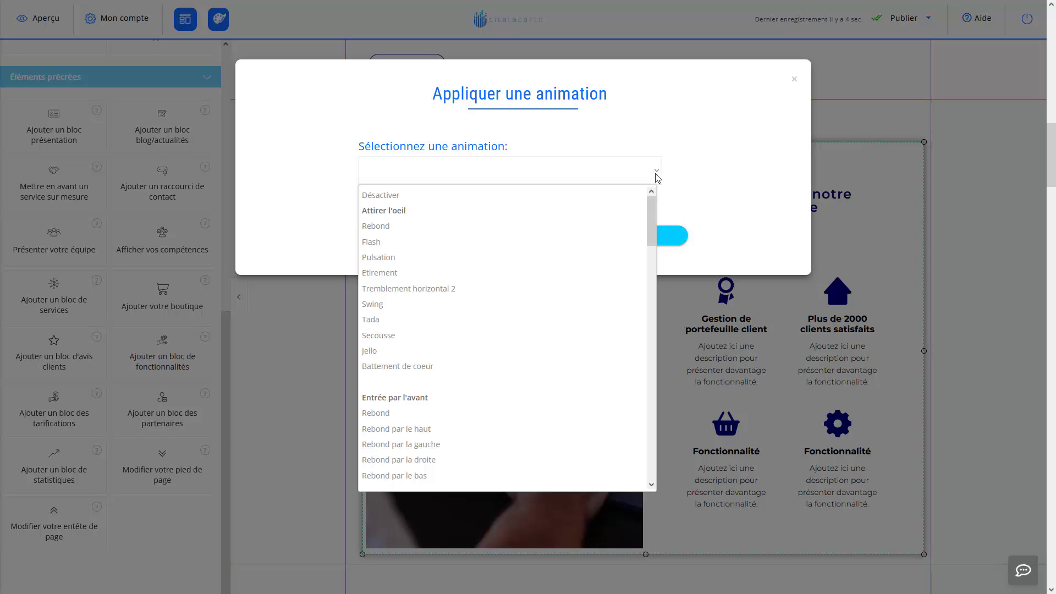
{"action": "mouse_move", "coordinate": [651, 223]}
{"action": "left_mouse_down"}
{"action": "mouse_move", "coordinate": [650, 435]}
{"action": "mouse_move", "coordinate": [656, 214]}
{"action": "left_mouse_up"}
{"action": "left_click", "coordinate": [395, 231]}
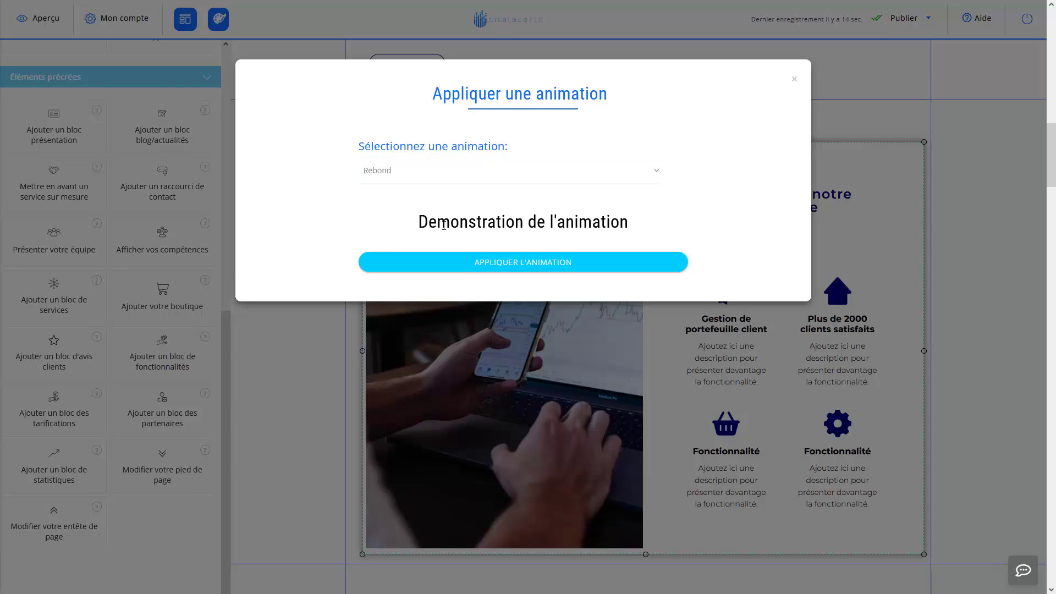
{"action": "left_click_drag", "start_coordinate": [416, 222], "coordinate": [637, 231]}
{"action": "left_click", "coordinate": [701, 254]}
Preview the Pulsation and Secousse animations for the features block
{"action": "left_click", "coordinate": [545, 174]}
{"action": "left_click", "coordinate": [437, 263]}
{"action": "left_click", "coordinate": [487, 174]}
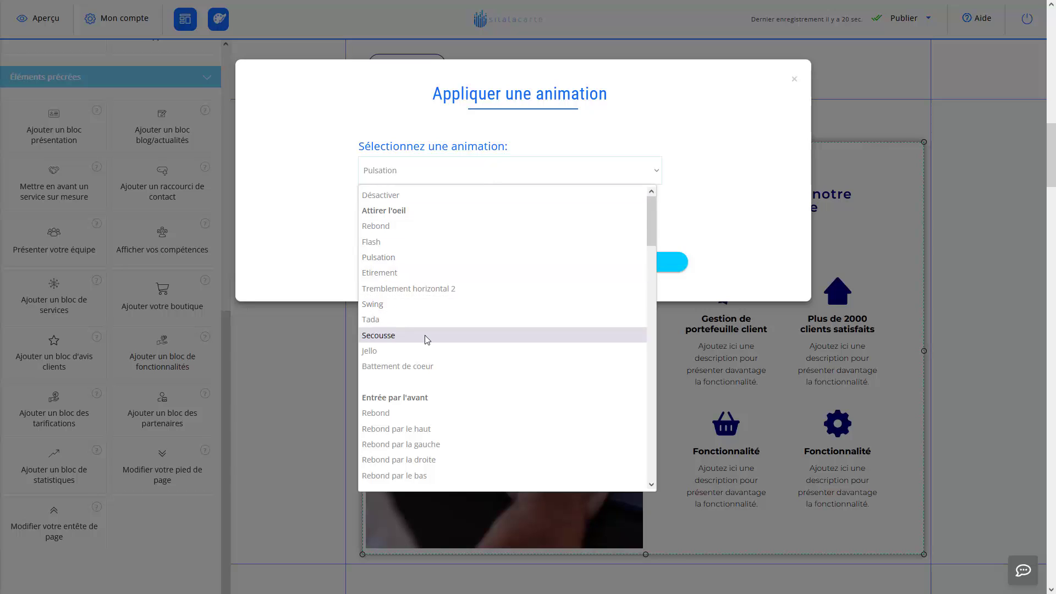
{"action": "left_click", "coordinate": [425, 334]}
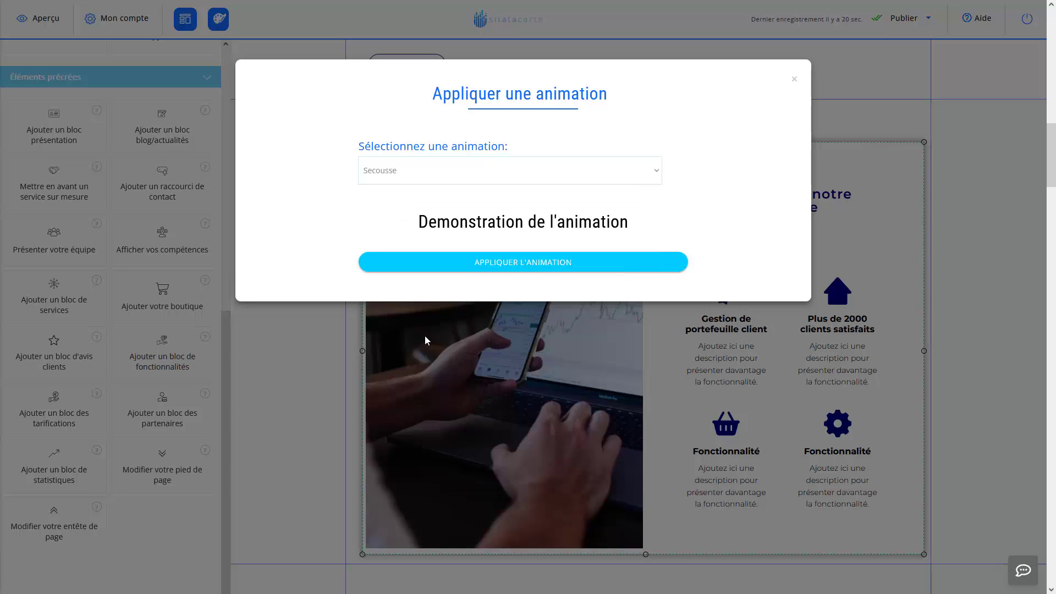
Apply the Rebond animation from the Attirer l'oeil group to the features block
{"action": "left_click", "coordinate": [468, 176]}
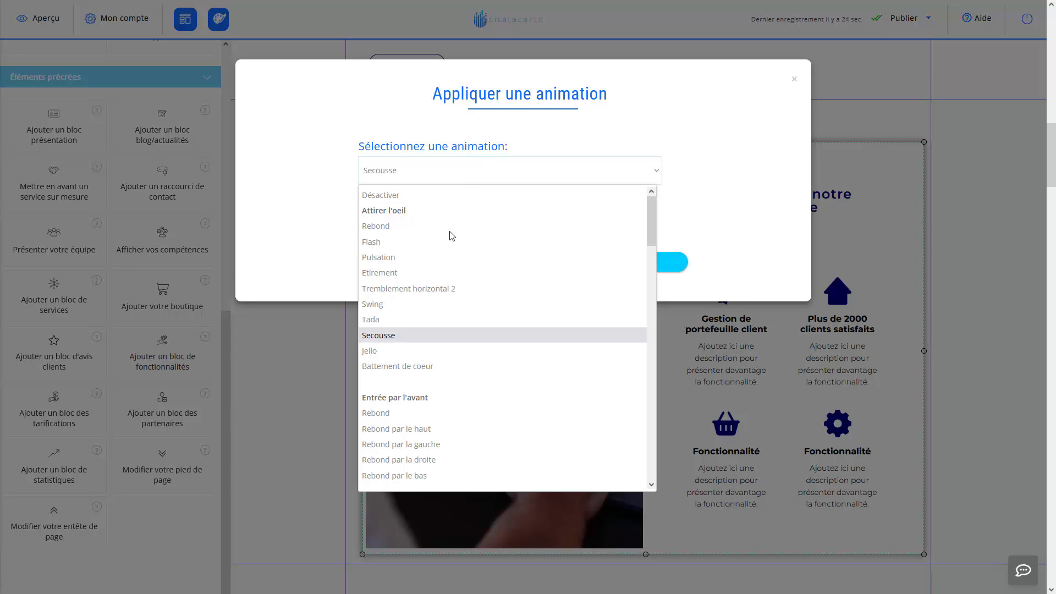
{"action": "left_click", "coordinate": [453, 222]}
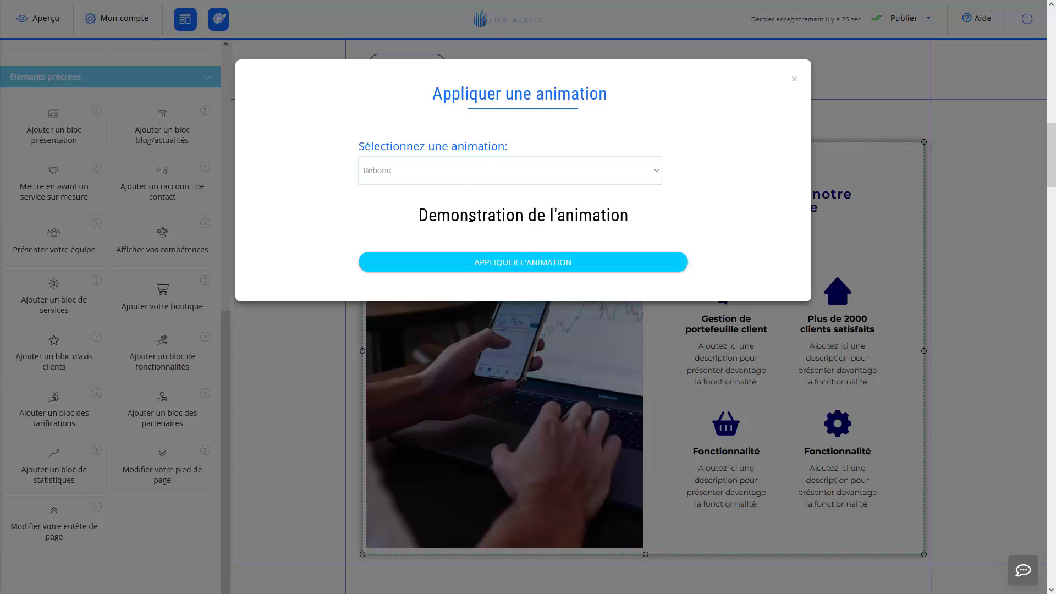
{"action": "left_click", "coordinate": [490, 264]}
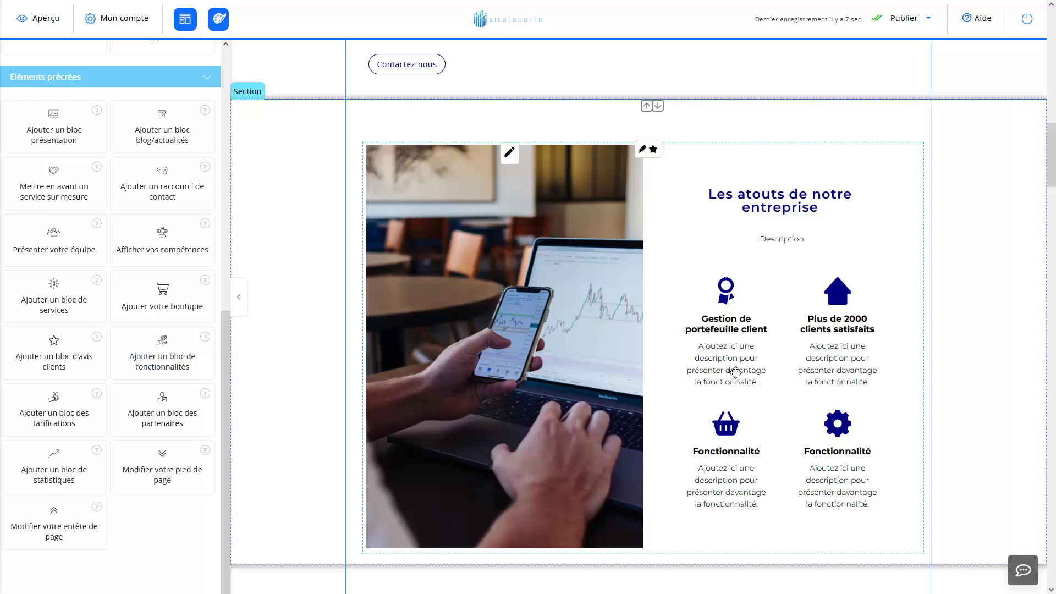
{"action": "scroll", "coordinate": [735, 372], "scroll_direction": "down", "scroll_amount": 3}
{"action": "scroll", "coordinate": [735, 373], "scroll_direction": "down", "scroll_amount": 4}
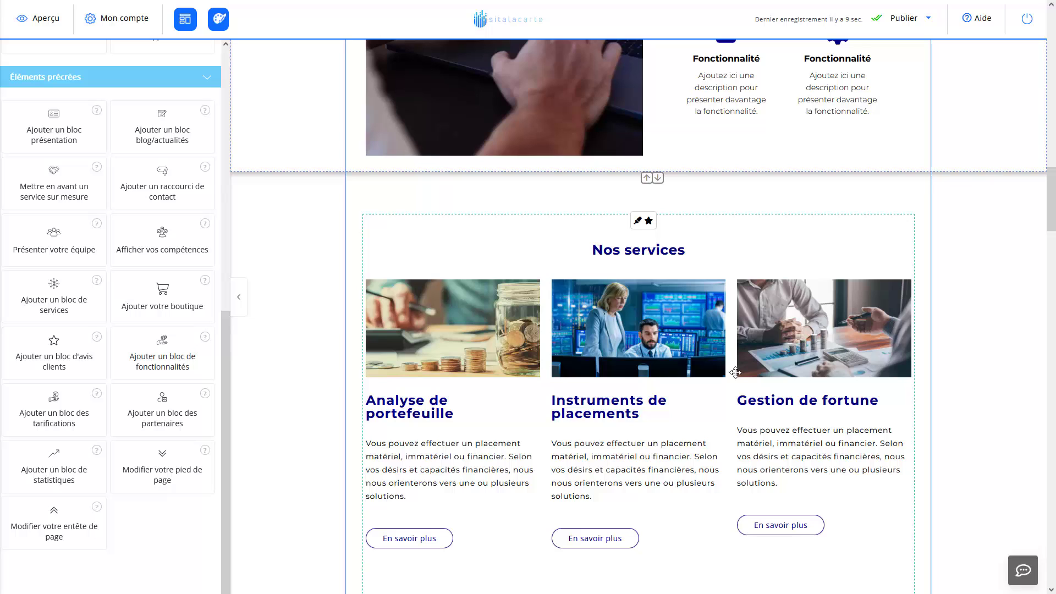
{"action": "scroll", "coordinate": [735, 372], "scroll_direction": "down", "scroll_amount": 2}
{"action": "scroll", "coordinate": [735, 372], "scroll_direction": "up", "scroll_amount": 9}
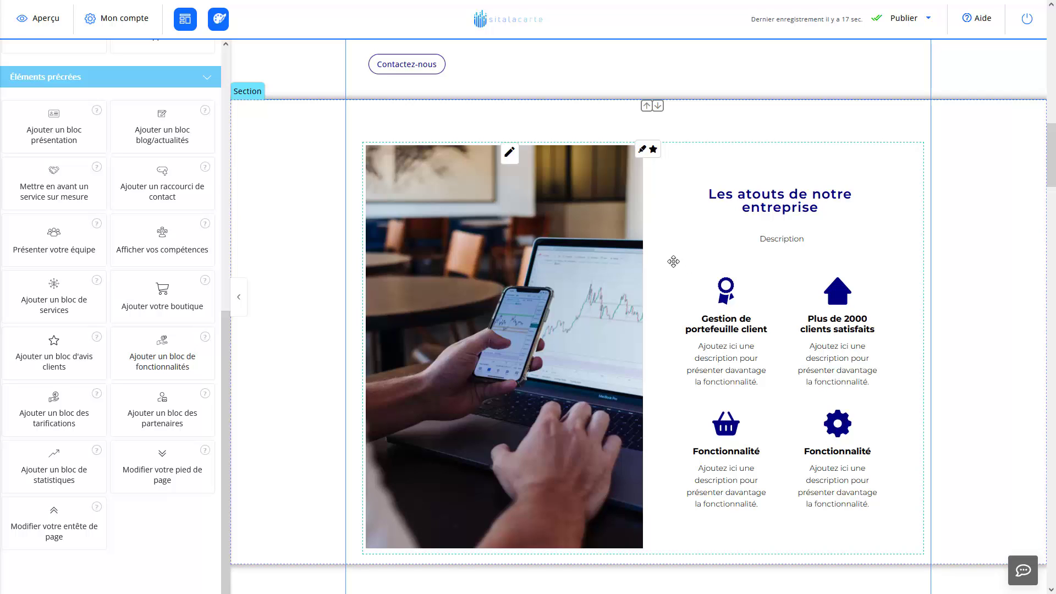
Save the changes made to the homepage
{"action": "left_click", "coordinate": [915, 26]}
{"action": "left_click", "coordinate": [910, 70]}
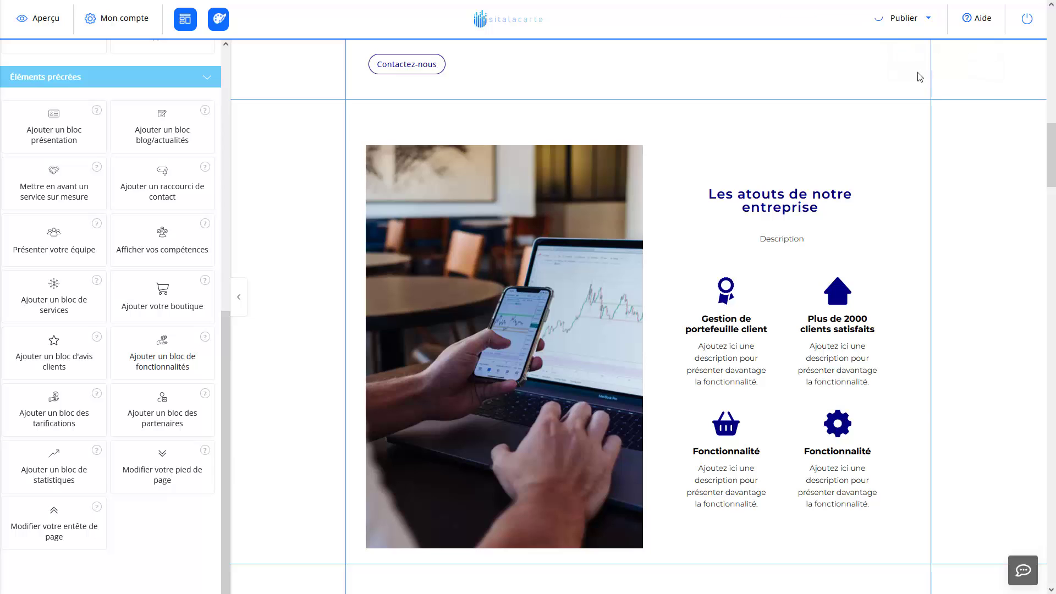
{"action": "left_click", "coordinate": [701, 265]}
Preview the site in the Ordinateur screen size and examine the features block on the homepage
{"action": "left_click", "coordinate": [40, 21]}
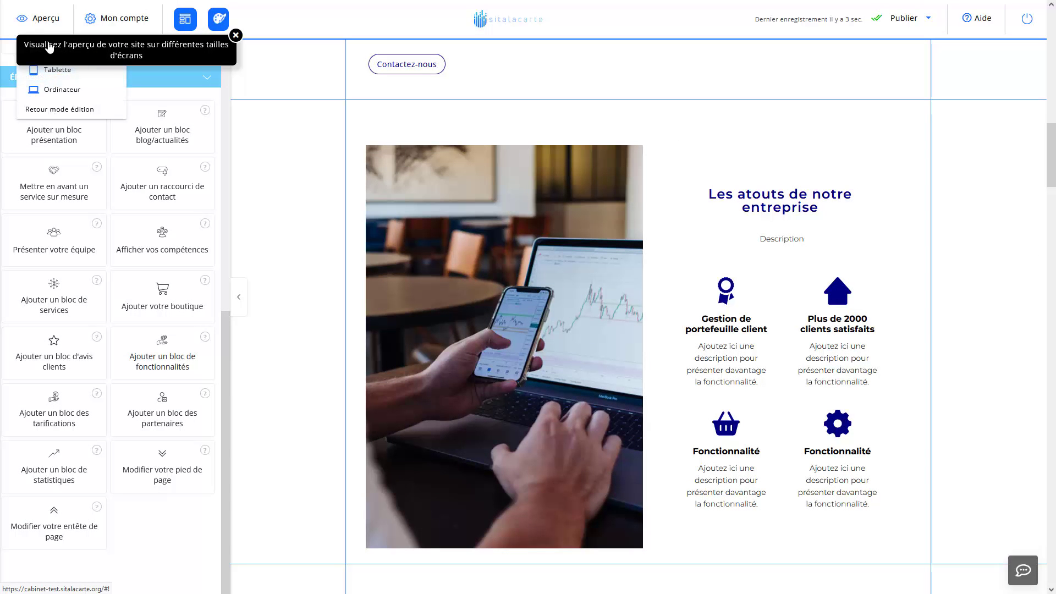
{"action": "left_click", "coordinate": [62, 91]}
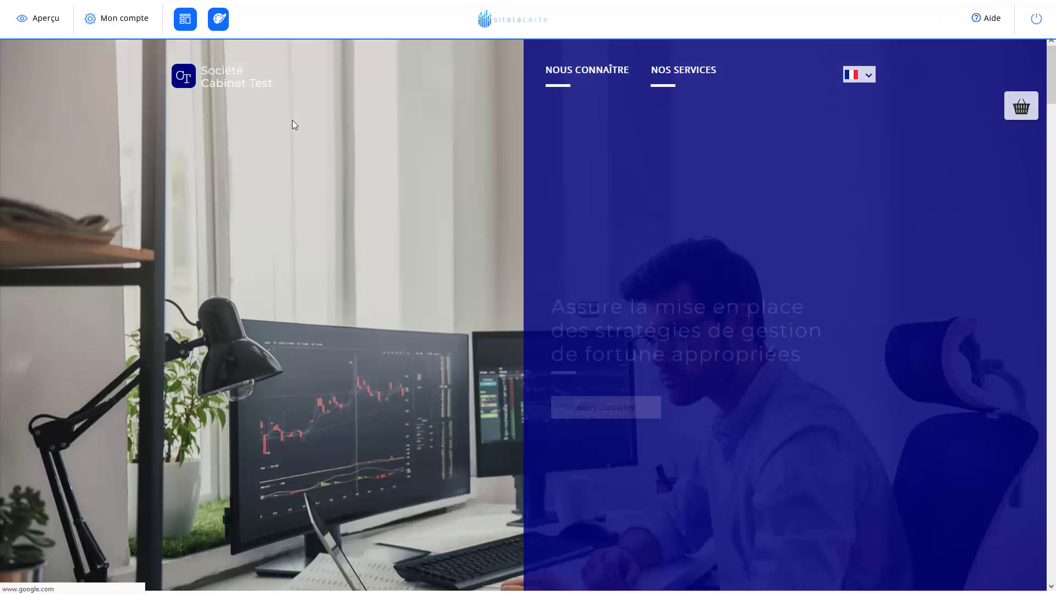
{"action": "scroll", "coordinate": [432, 235], "scroll_direction": "down", "scroll_amount": 7}
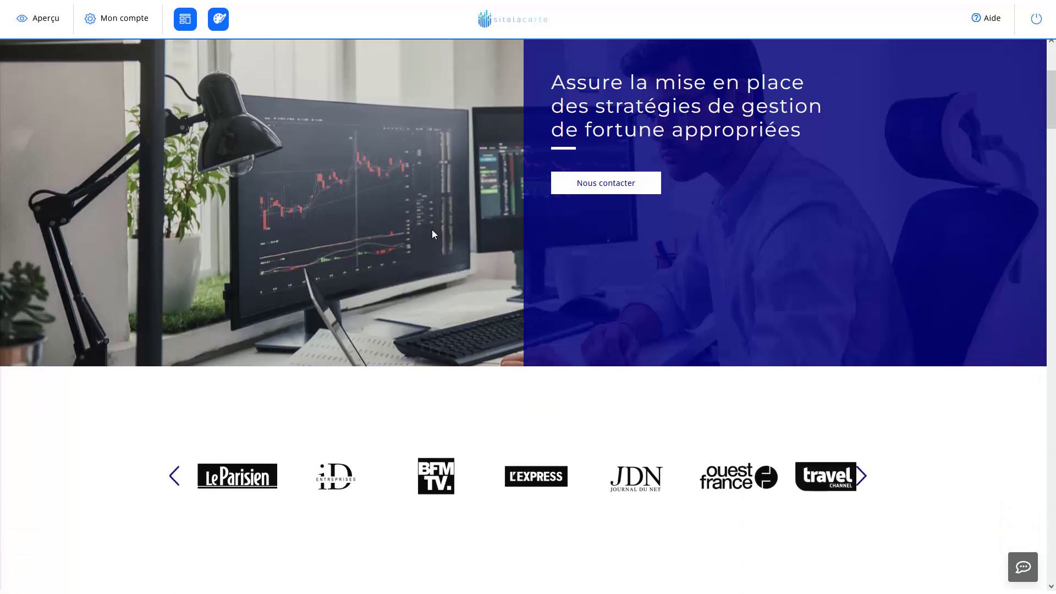
{"action": "scroll", "coordinate": [433, 231], "scroll_direction": "down", "scroll_amount": 10}
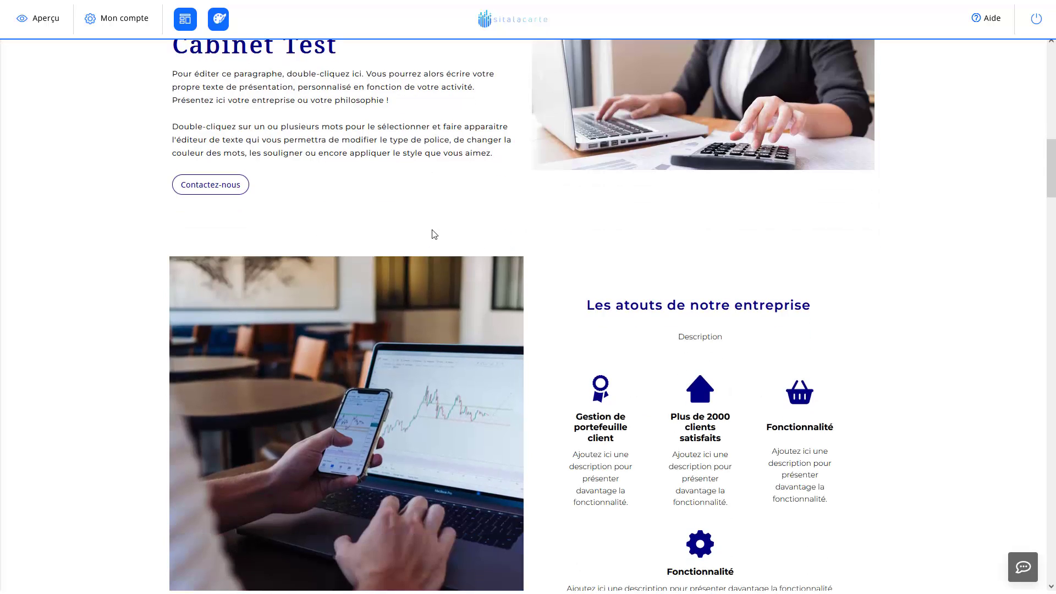
{"action": "scroll", "coordinate": [431, 230], "scroll_direction": "down", "scroll_amount": 2}
{"action": "scroll", "coordinate": [431, 229], "scroll_direction": "up", "scroll_amount": 2}
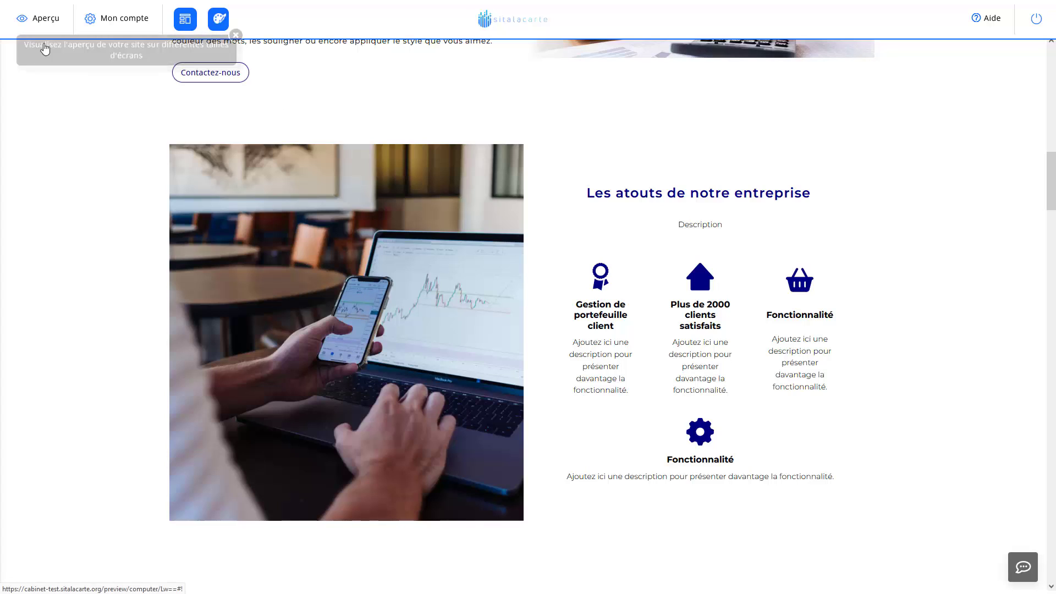
Leave the preview and return the homepage to editing mode
{"action": "left_click", "coordinate": [39, 25]}
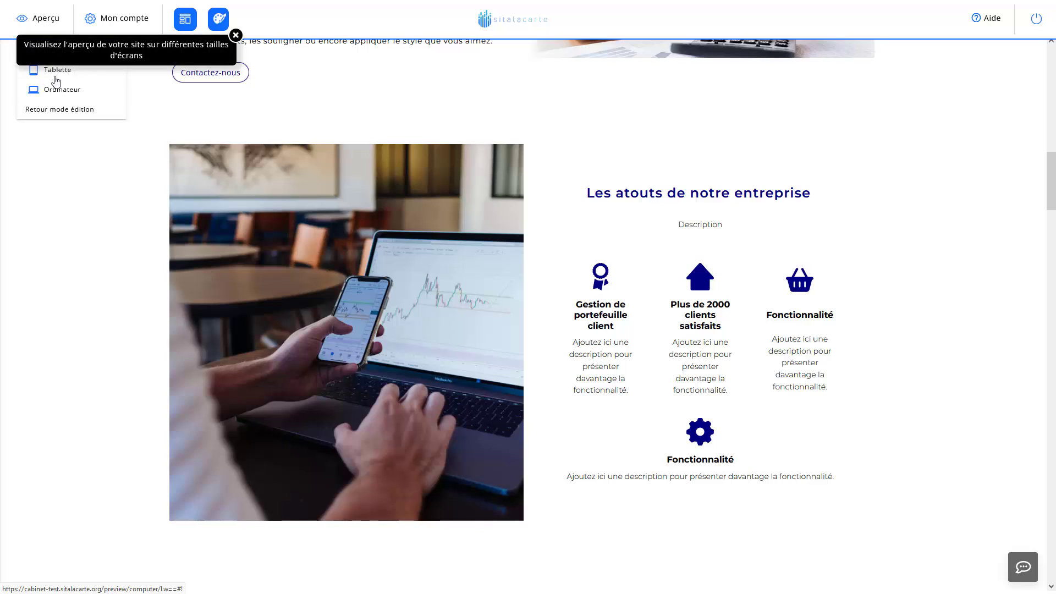
{"action": "left_click", "coordinate": [64, 110]}
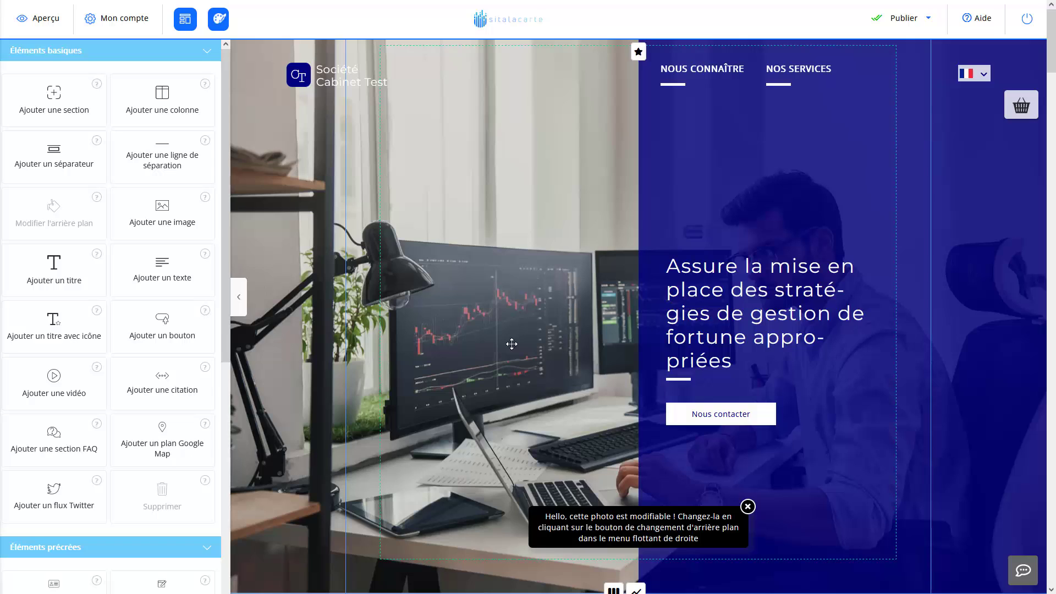
{"action": "scroll", "coordinate": [511, 344], "scroll_direction": "down", "scroll_amount": 5}
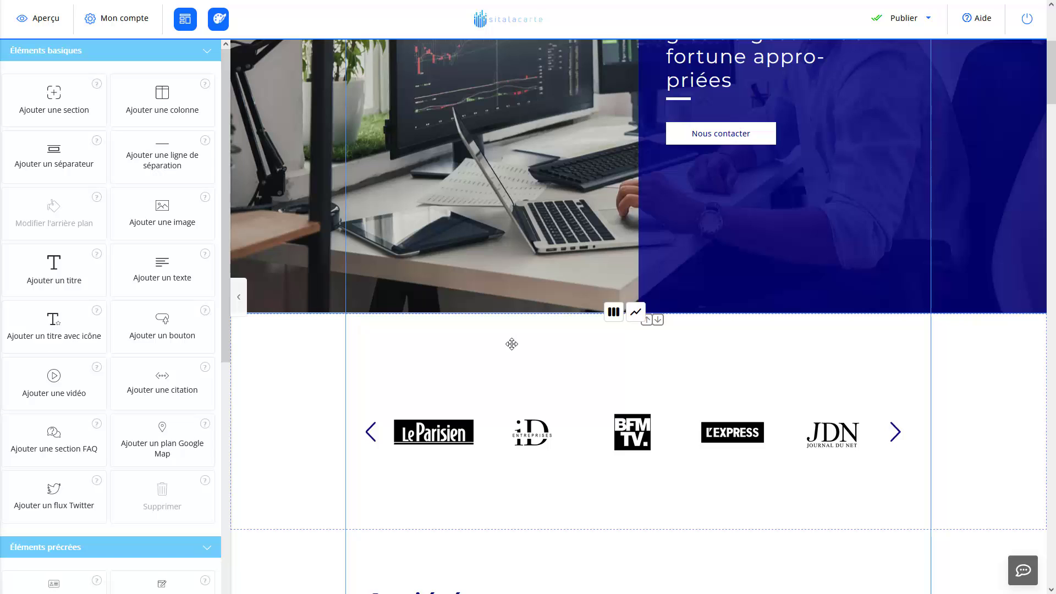
{"action": "scroll", "coordinate": [512, 343], "scroll_direction": "up", "scroll_amount": 5}
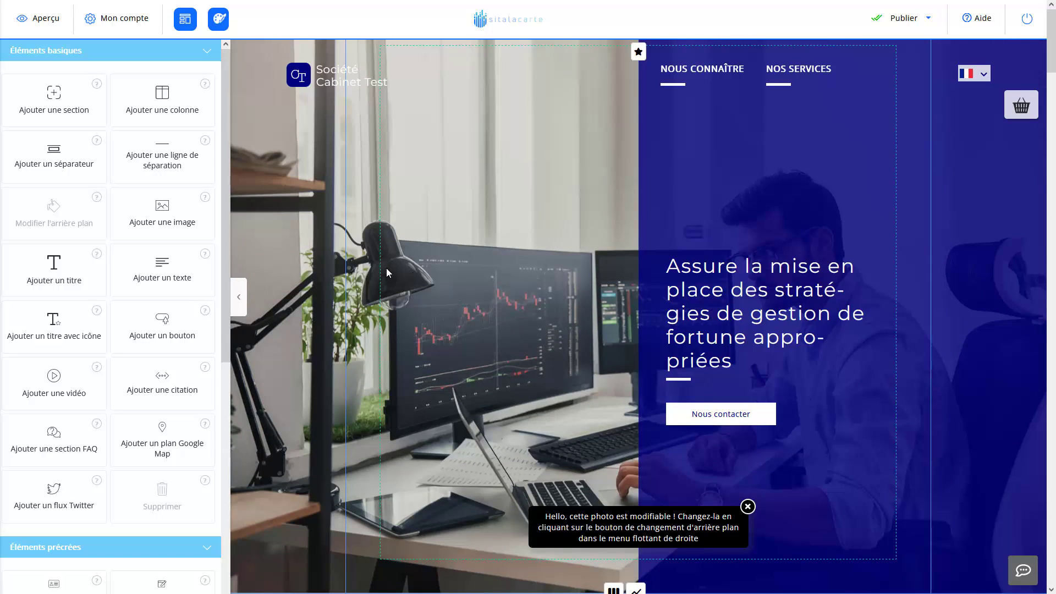
Look through the available site themes and the predefined and custom colour options, leaving the current choices in place
{"action": "left_click", "coordinate": [186, 26]}
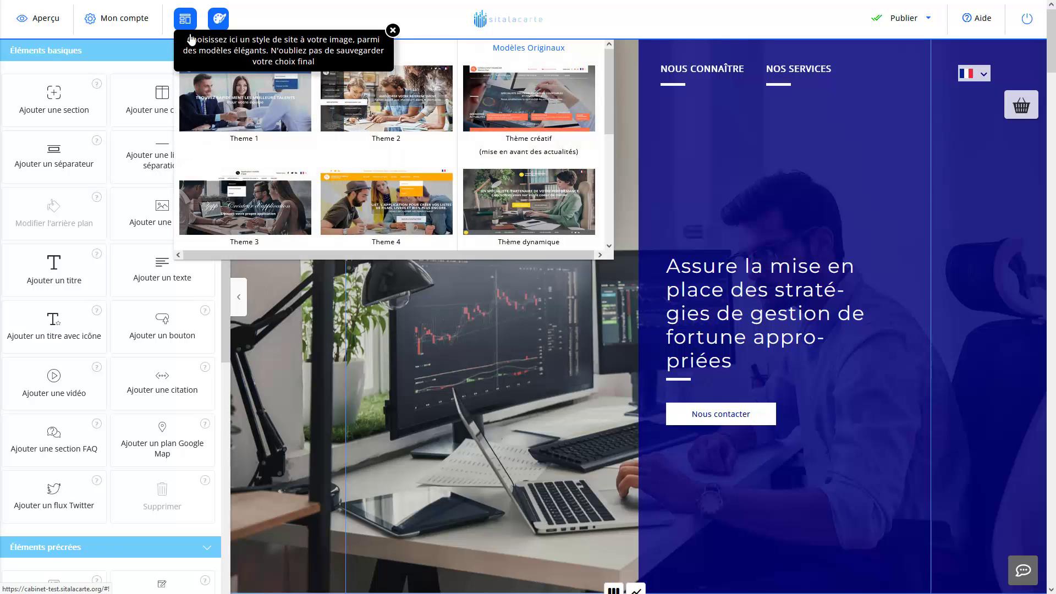
{"action": "scroll", "coordinate": [410, 176], "scroll_direction": "down", "scroll_amount": 4}
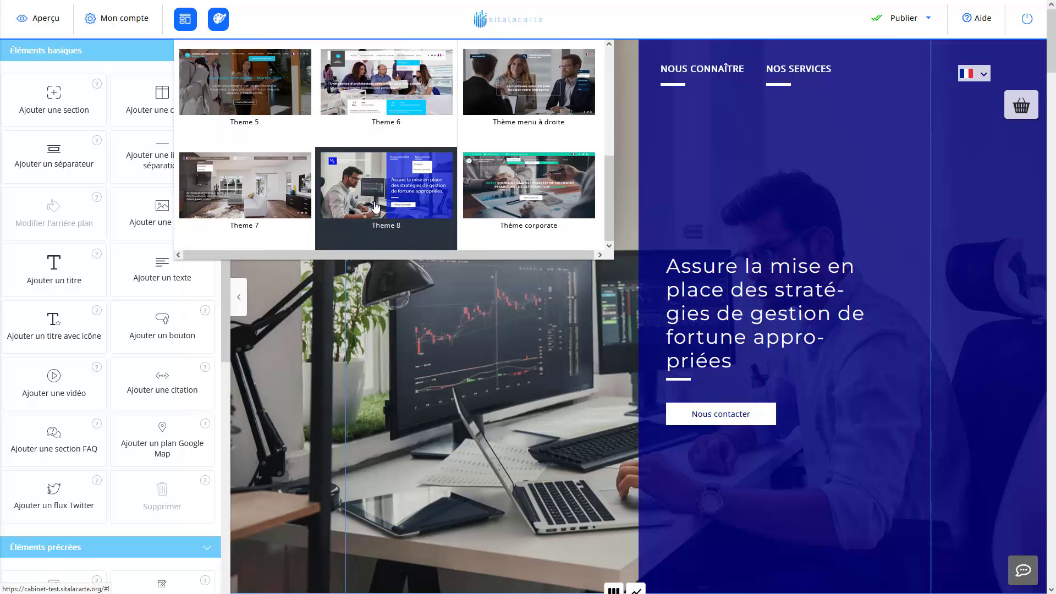
{"action": "left_click", "coordinate": [218, 19]}
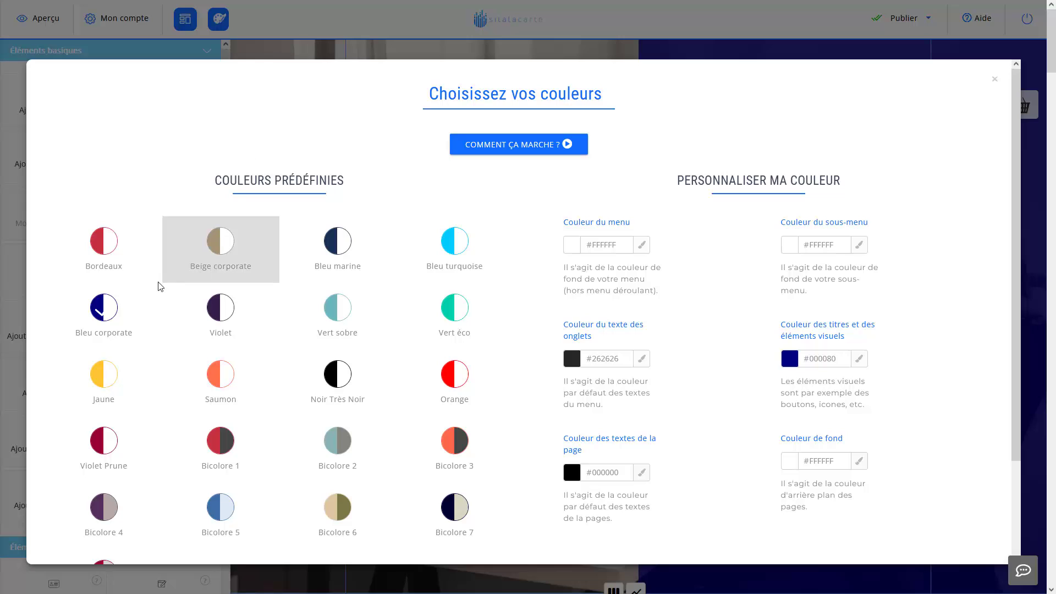
{"action": "left_click", "coordinate": [994, 79]}
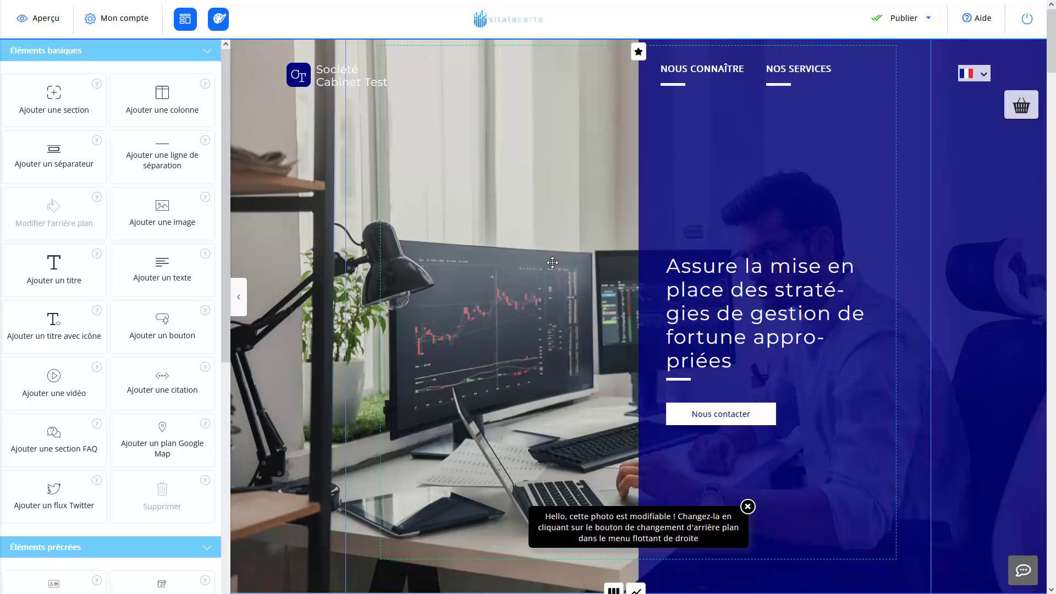
{"action": "scroll", "coordinate": [552, 263], "scroll_direction": "down", "scroll_amount": 4}
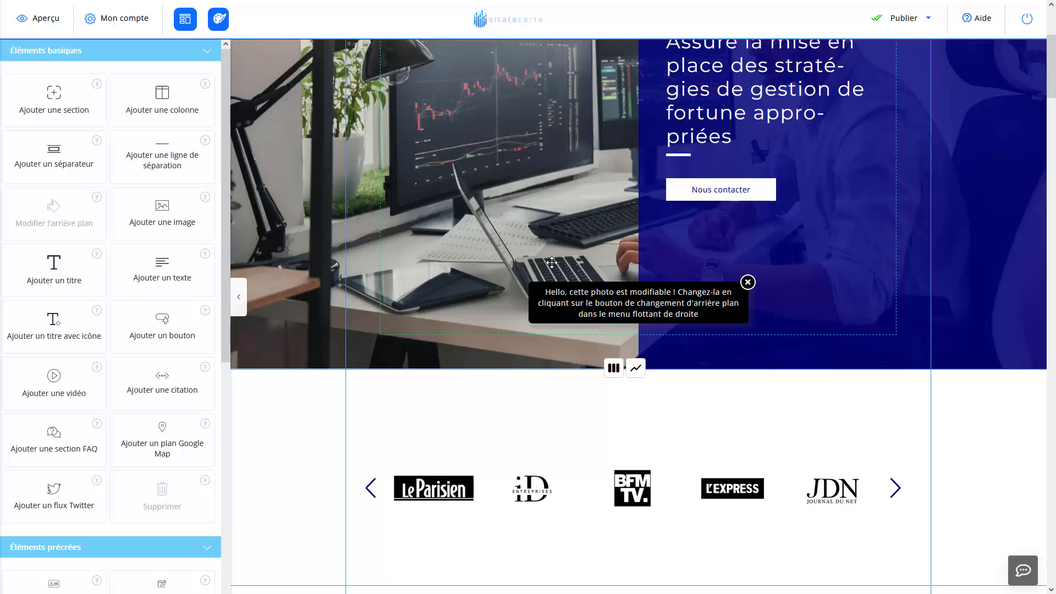